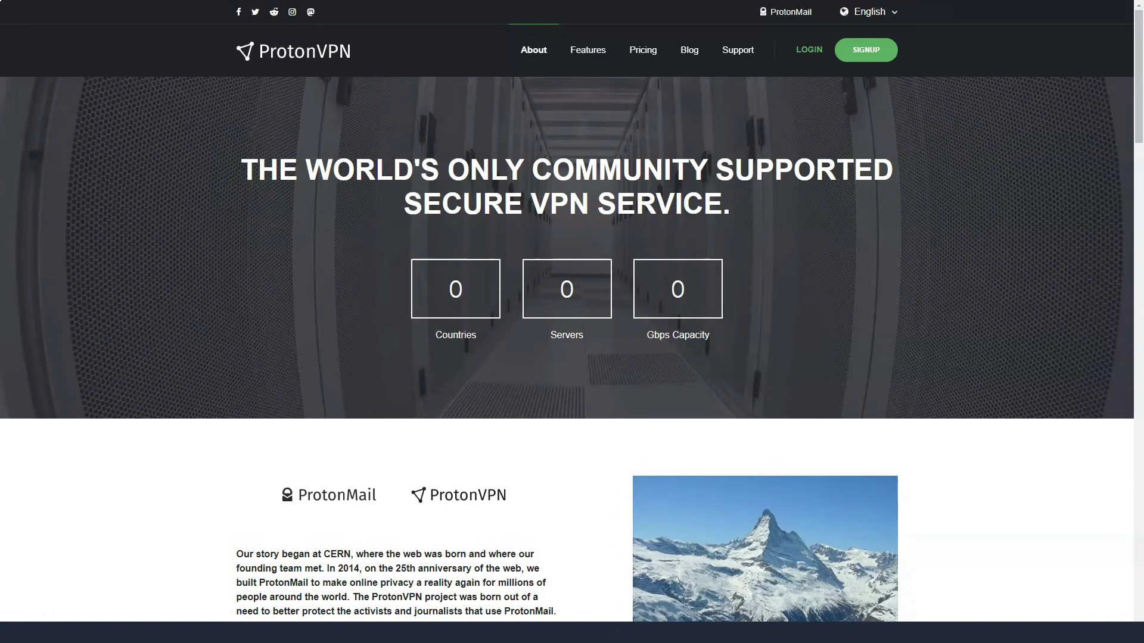
pyautogui.scroll(-5, 572, 358)
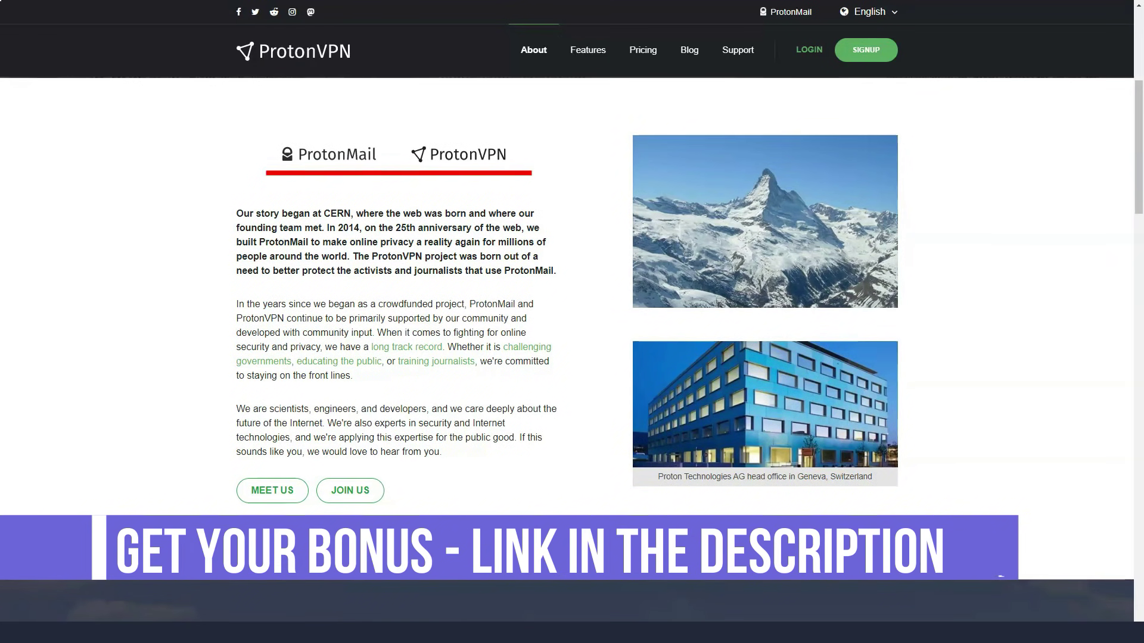
pyautogui.scroll(-5, 572, 357)
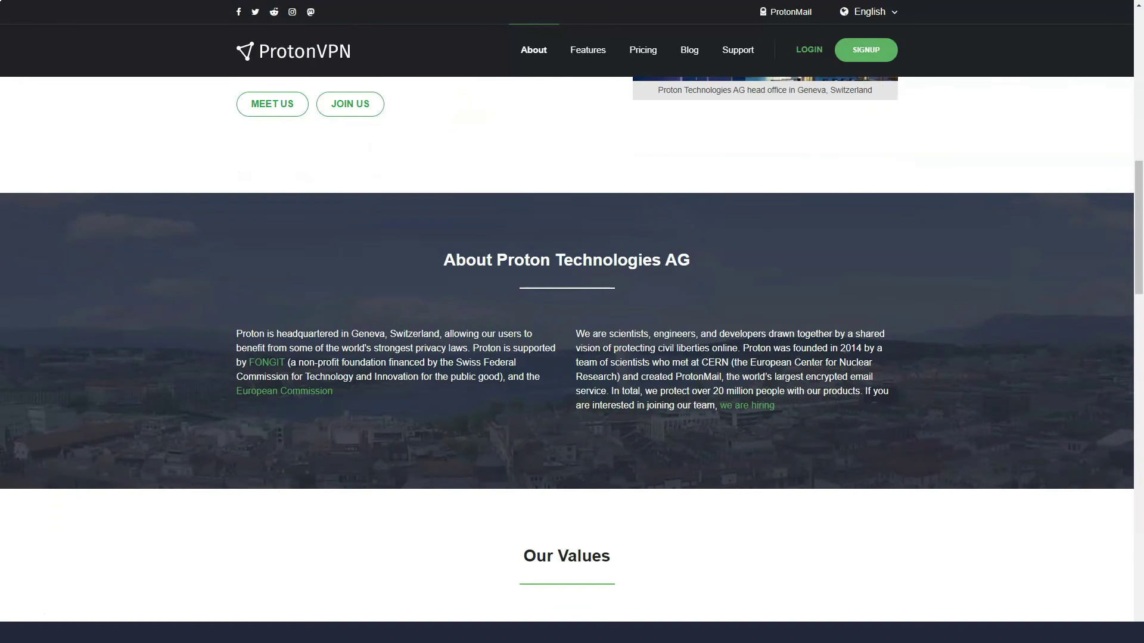
pyautogui.scroll(-1, 572, 357)
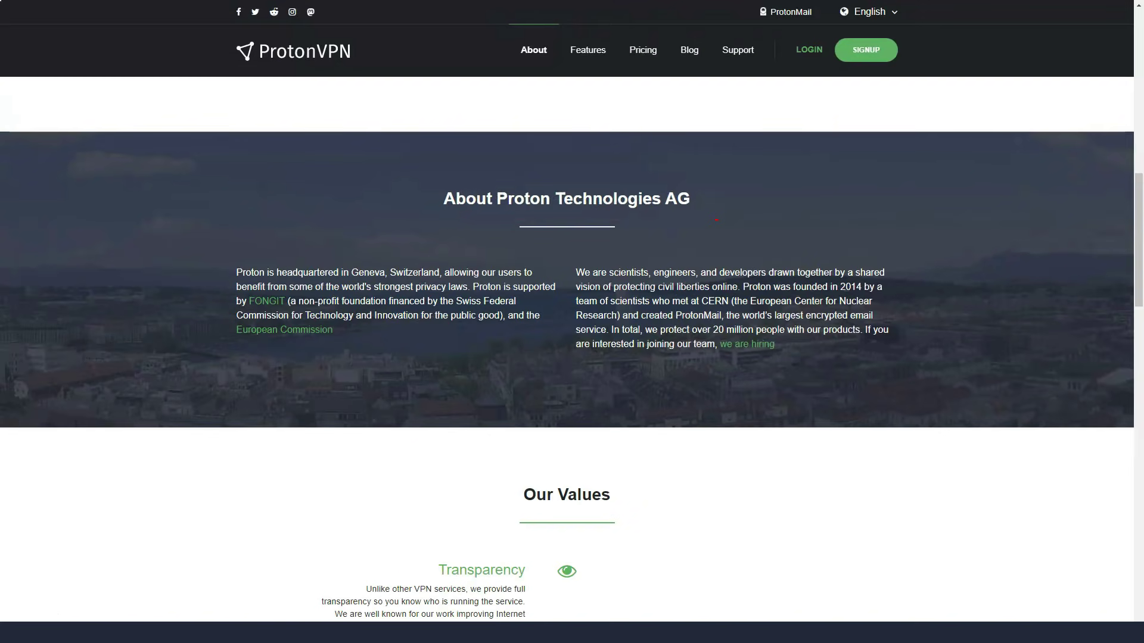
pyautogui.scroll(-4, 572, 358)
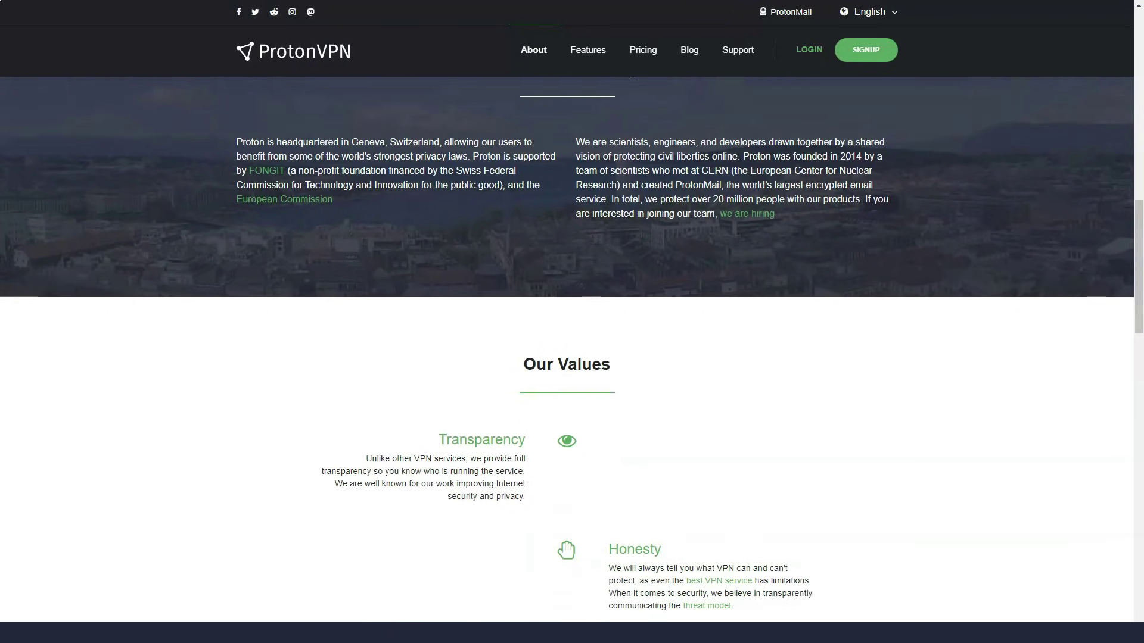
pyautogui.scroll(-4, 572, 357)
pyautogui.scroll(-1, 572, 358)
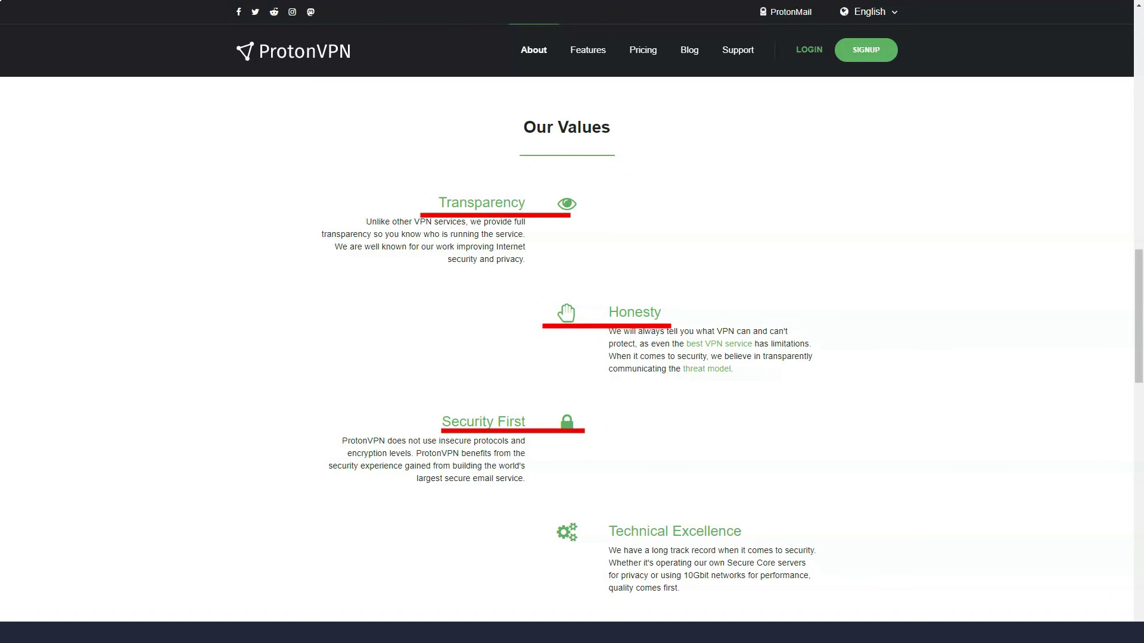
pyautogui.scroll(-1, 572, 358)
pyautogui.scroll(-2, 572, 358)
pyautogui.scroll(-2, 572, 358)
pyautogui.scroll(-2, 572, 358)
pyautogui.scroll(-2, 572, 357)
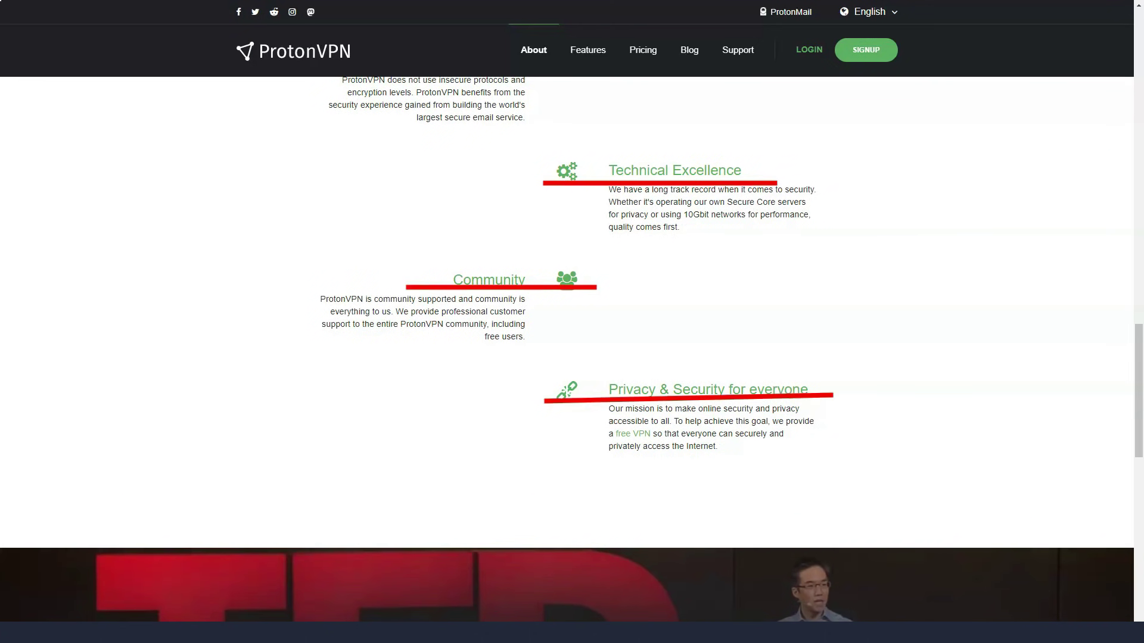
pyautogui.scroll(-2, 572, 357)
pyautogui.scroll(-2, 572, 358)
pyautogui.scroll(-2, 572, 358)
pyautogui.scroll(-2, 572, 357)
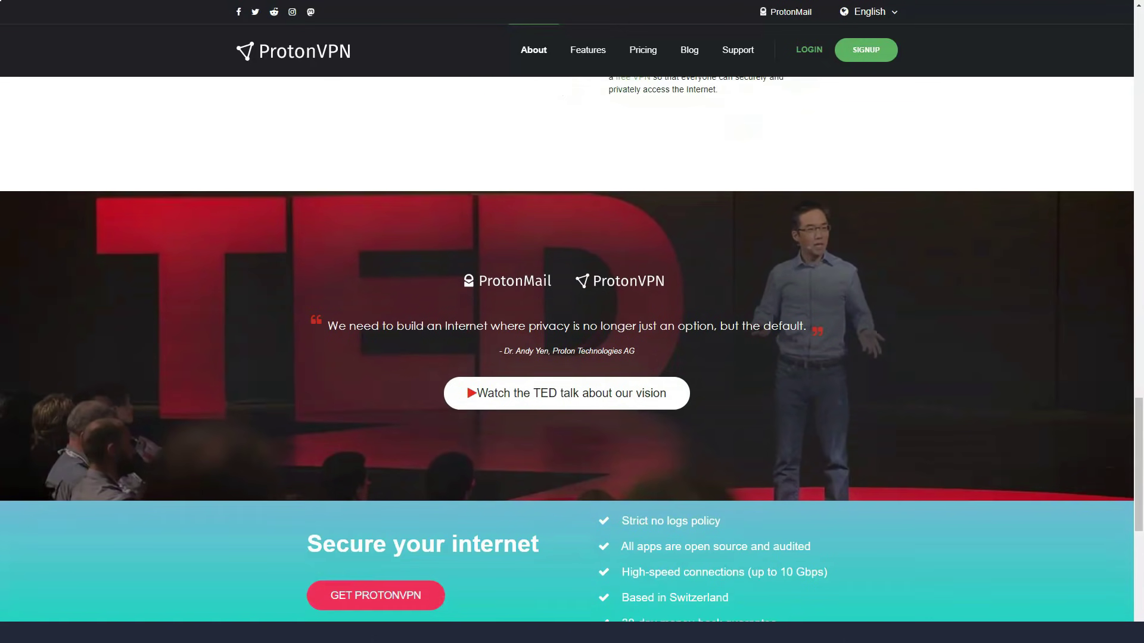
pyautogui.scroll(-2, 572, 358)
pyautogui.scroll(-4, 572, 358)
pyautogui.scroll(-2, 572, 357)
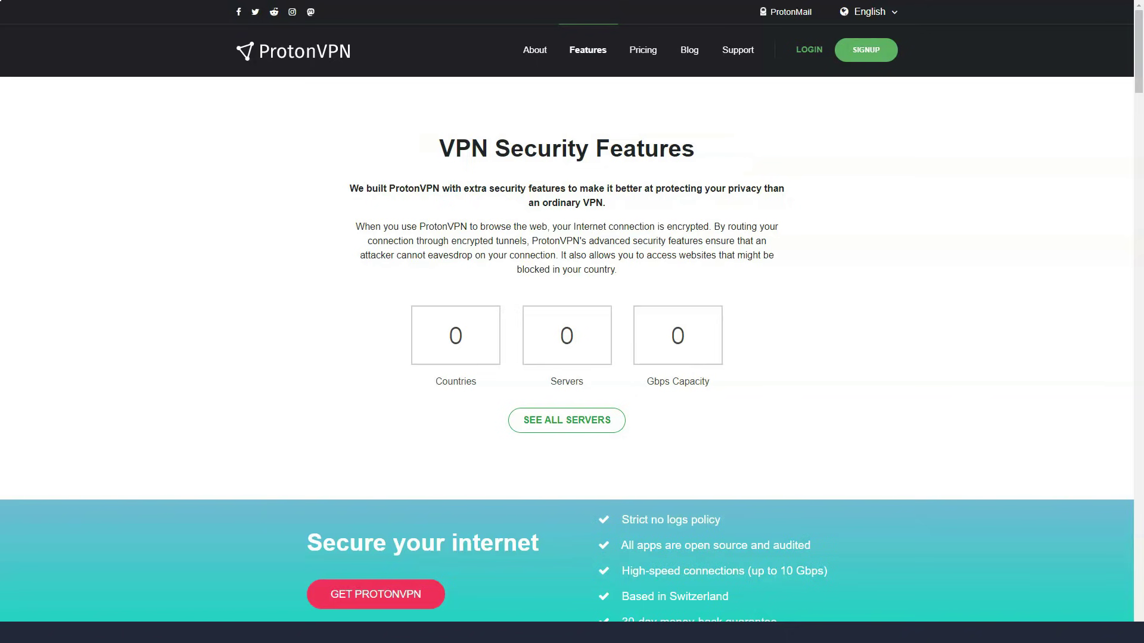
pyautogui.scroll(-3, 572, 357)
pyautogui.scroll(-3, 573, 357)
pyautogui.scroll(-3, 572, 357)
pyautogui.scroll(-3, 572, 358)
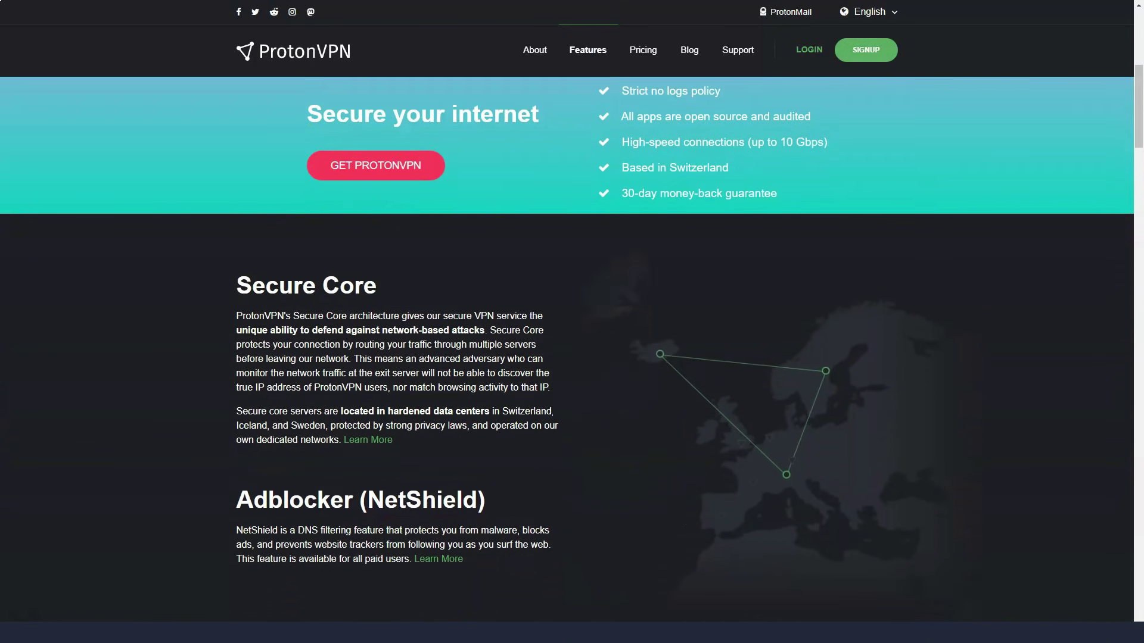
pyautogui.scroll(-2, 572, 358)
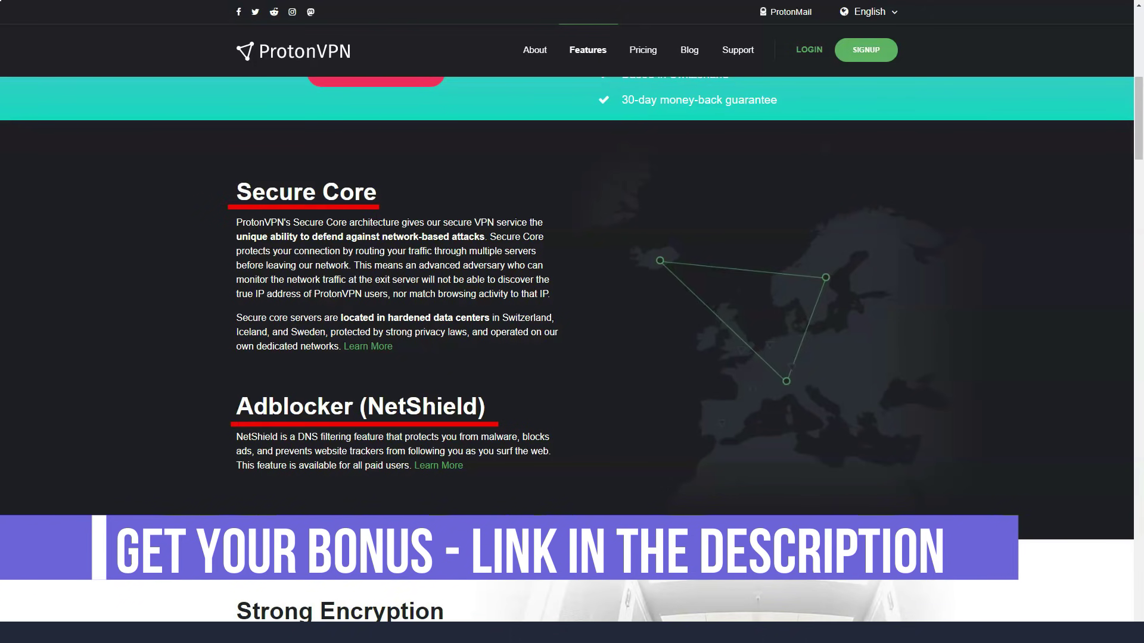
pyautogui.scroll(-4, 573, 357)
pyautogui.scroll(-4, 572, 358)
pyautogui.scroll(-3, 573, 358)
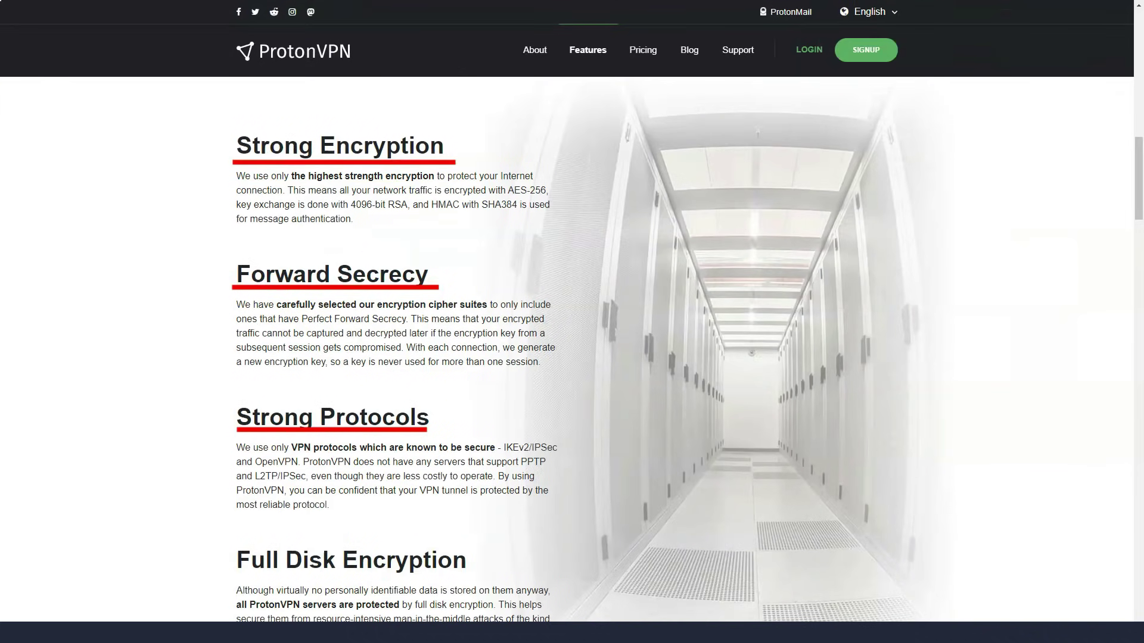
pyautogui.scroll(-1, 572, 357)
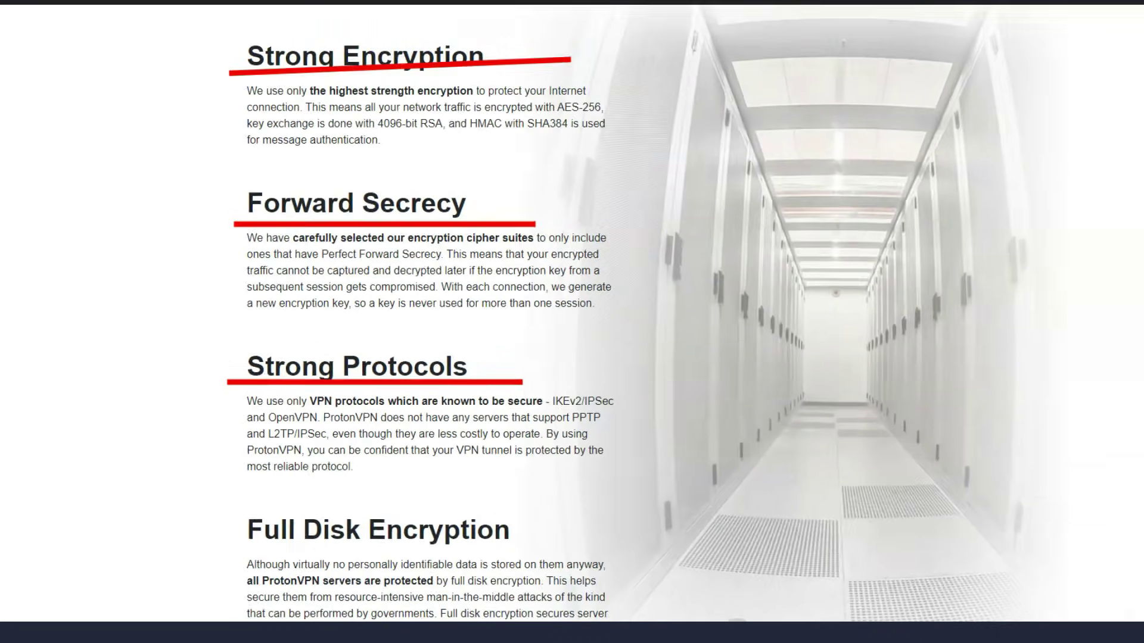
pyautogui.scroll(-3, 572, 357)
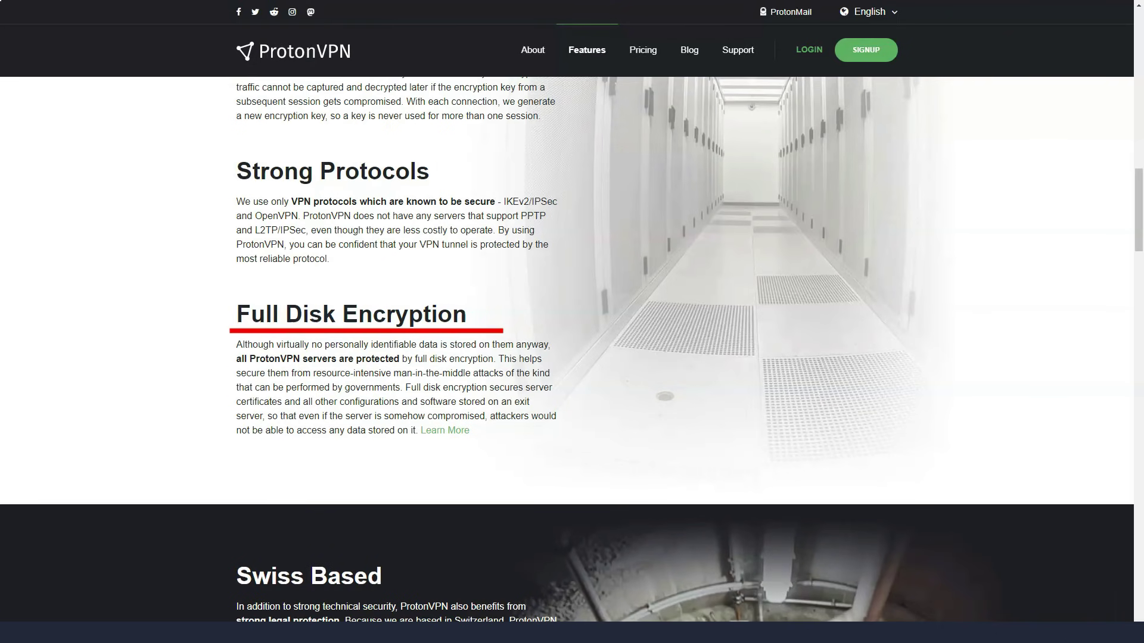
pyautogui.scroll(-4, 571, 357)
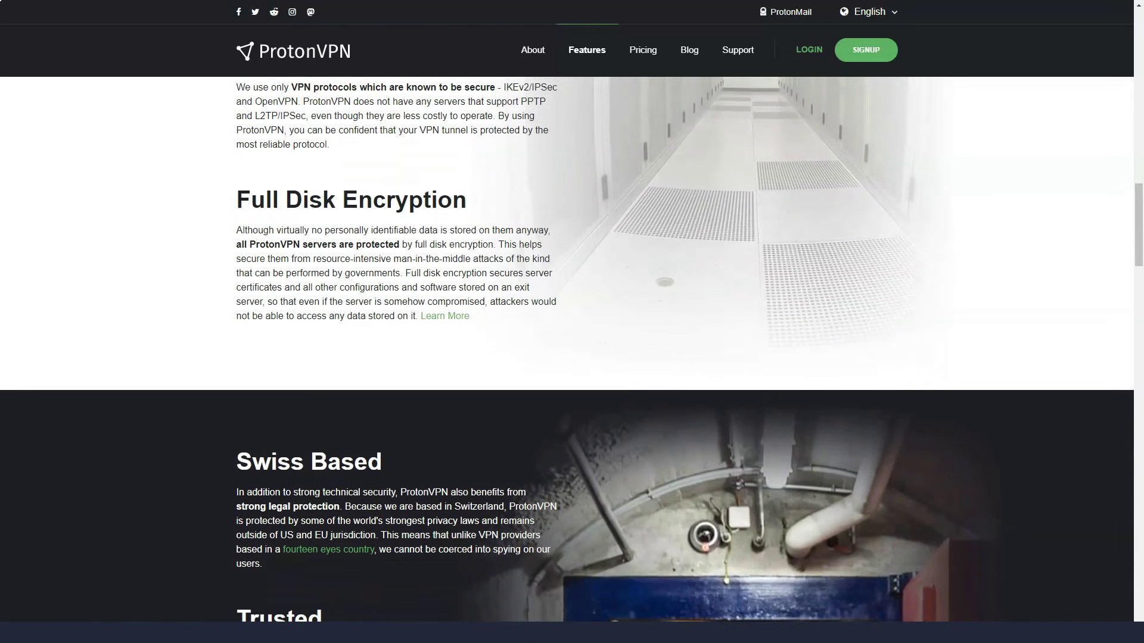
pyautogui.scroll(-2, 573, 357)
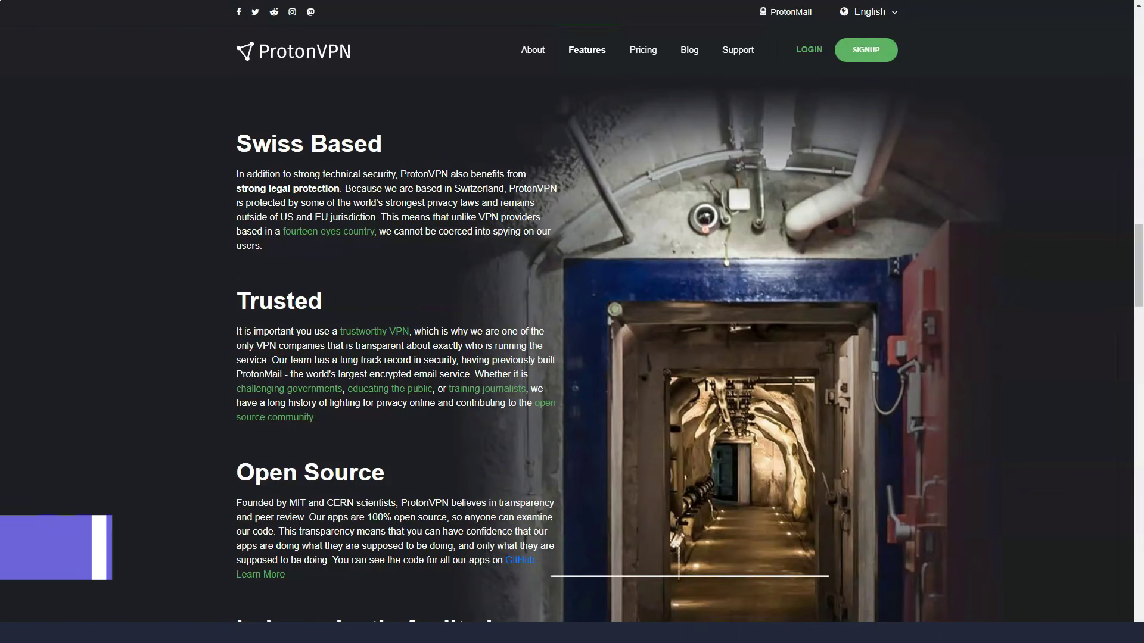
pyautogui.scroll(-4, 572, 323)
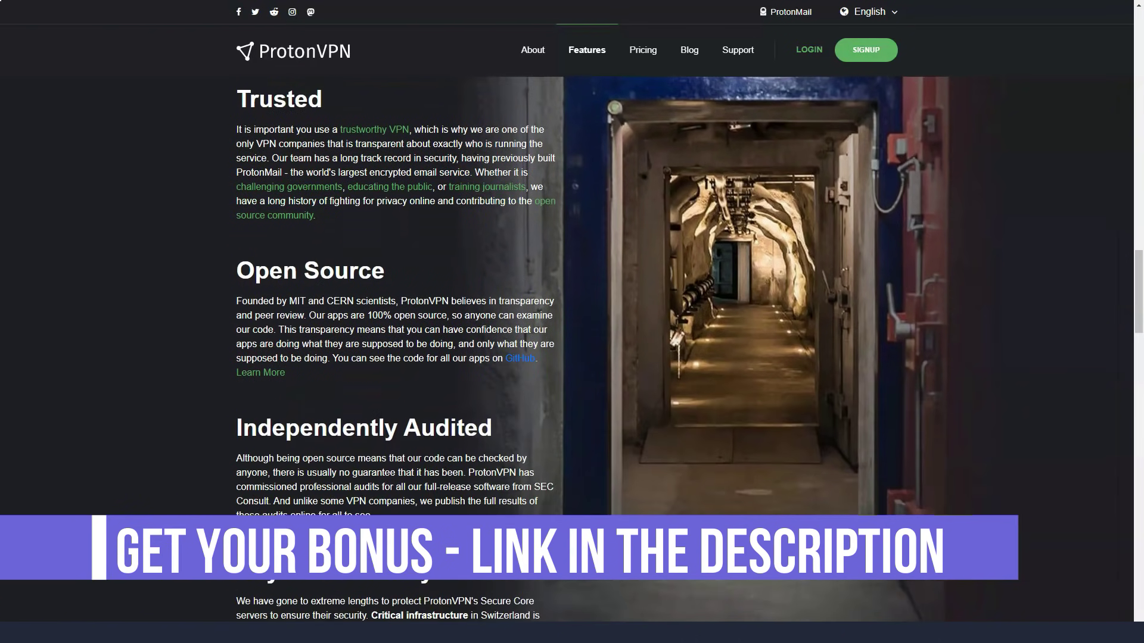
pyautogui.scroll(-2, 572, 322)
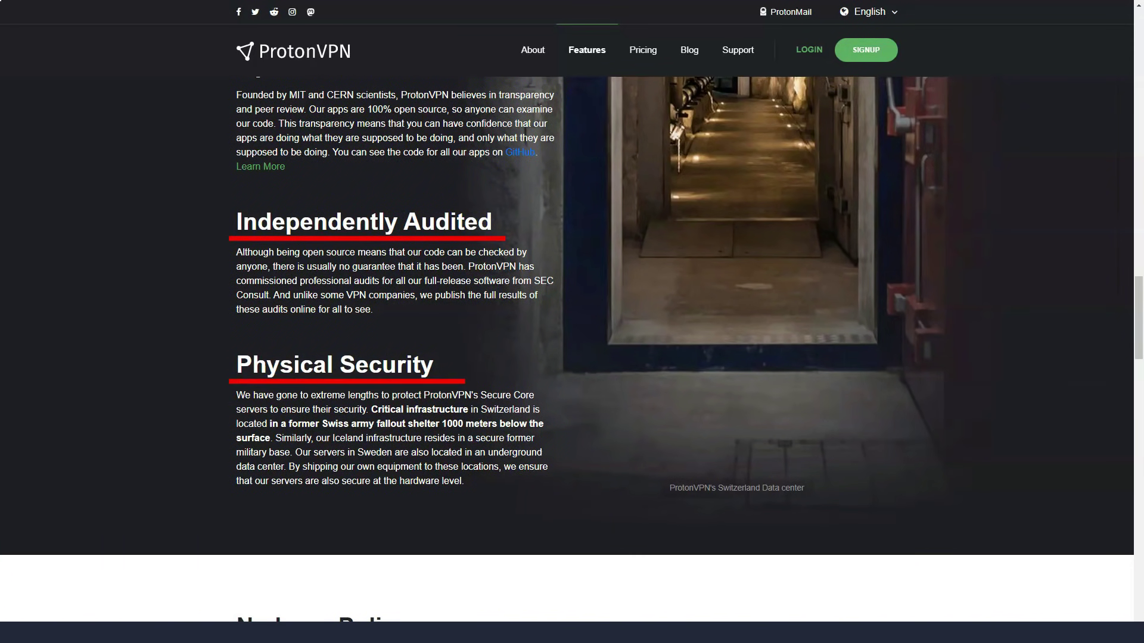
pyautogui.scroll(-3, 572, 322)
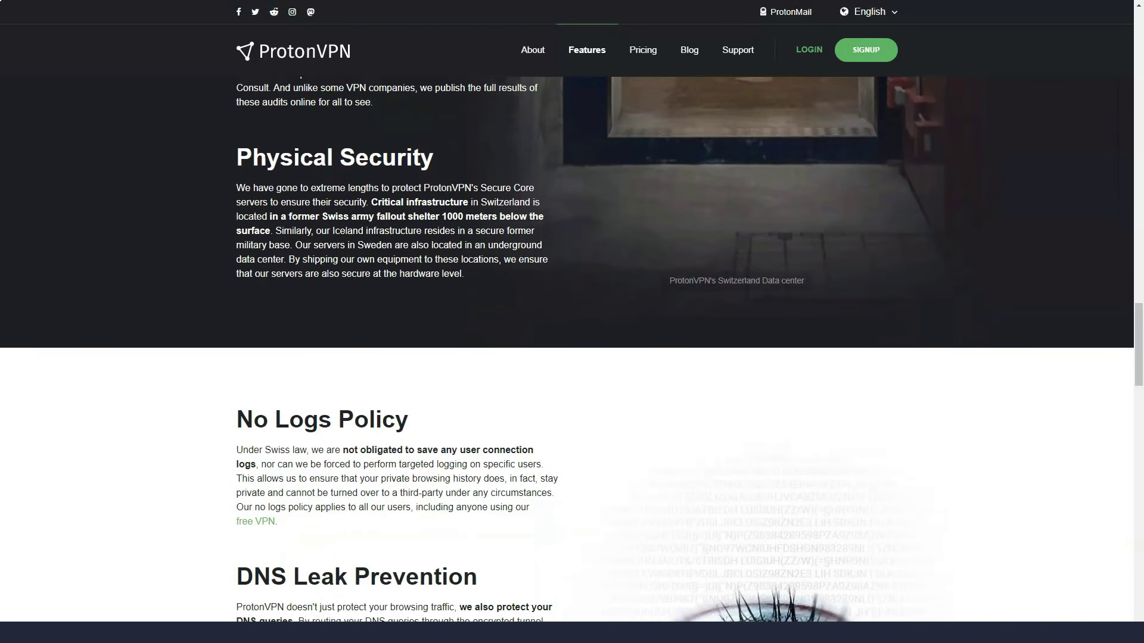
pyautogui.scroll(-4, 572, 321)
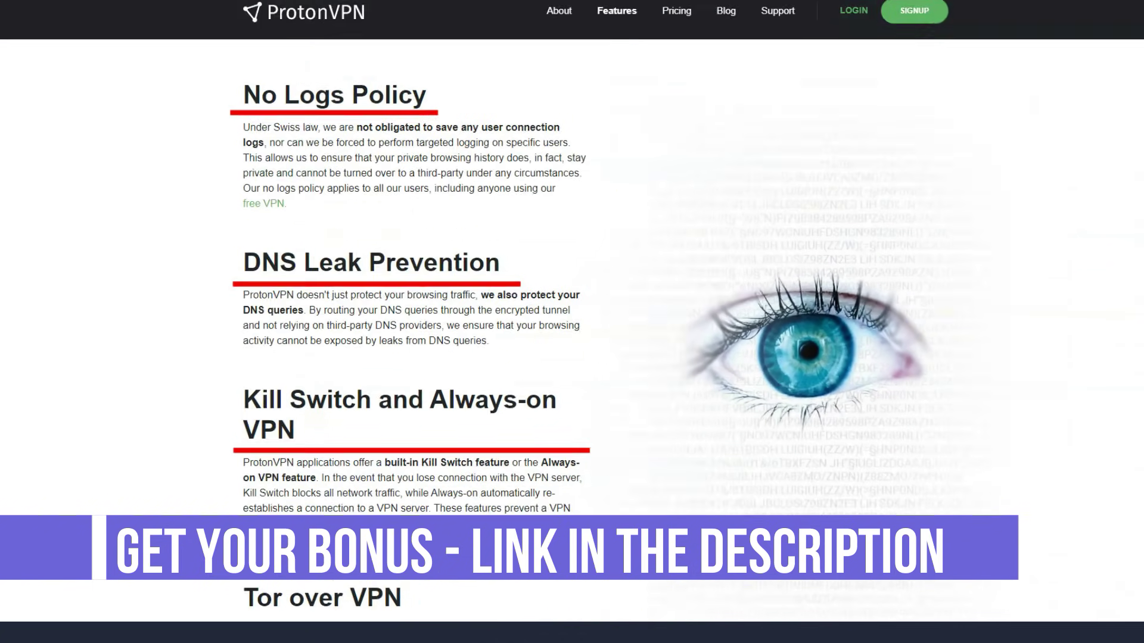
pyautogui.scroll(-3, 572, 357)
pyautogui.scroll(-3, 572, 357)
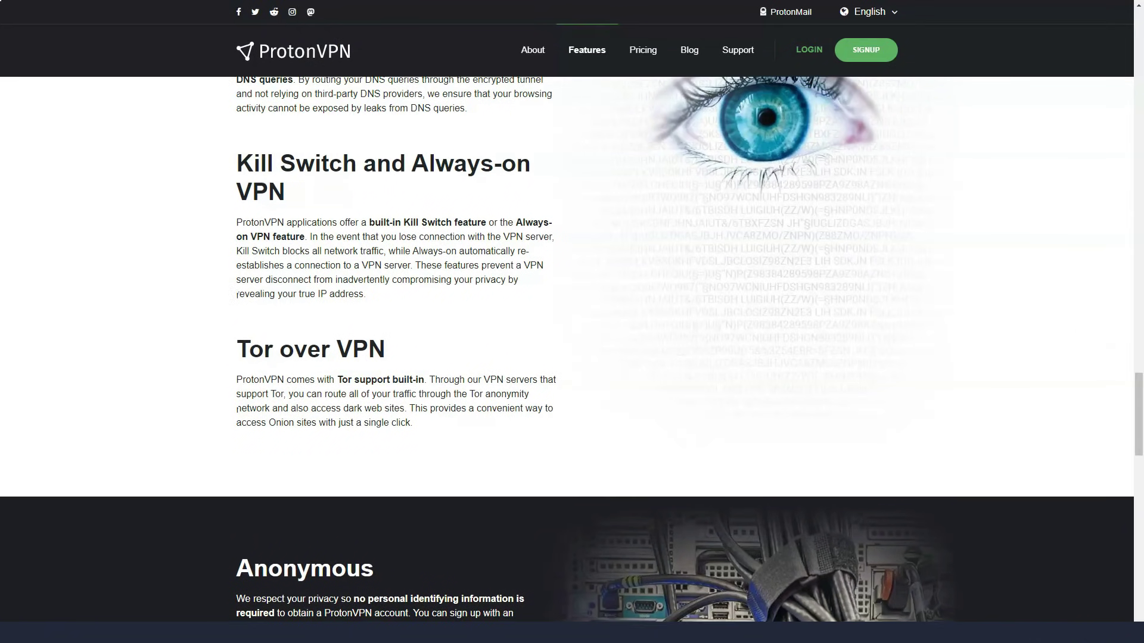
pyautogui.scroll(-5, 573, 358)
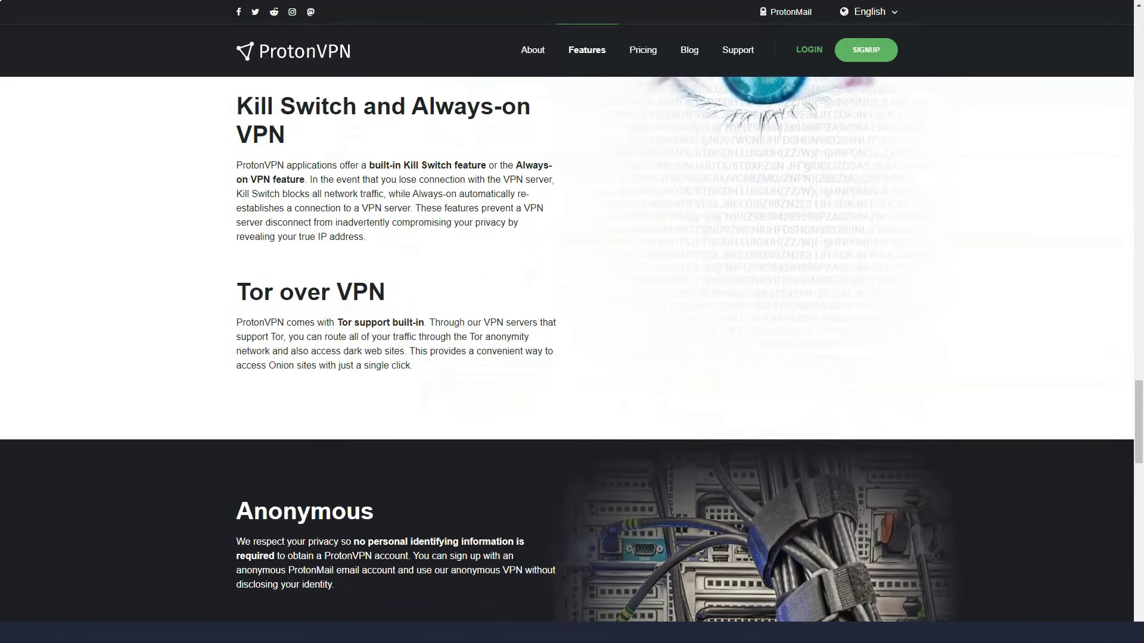
pyautogui.scroll(-3, 572, 357)
pyautogui.scroll(-2, 572, 358)
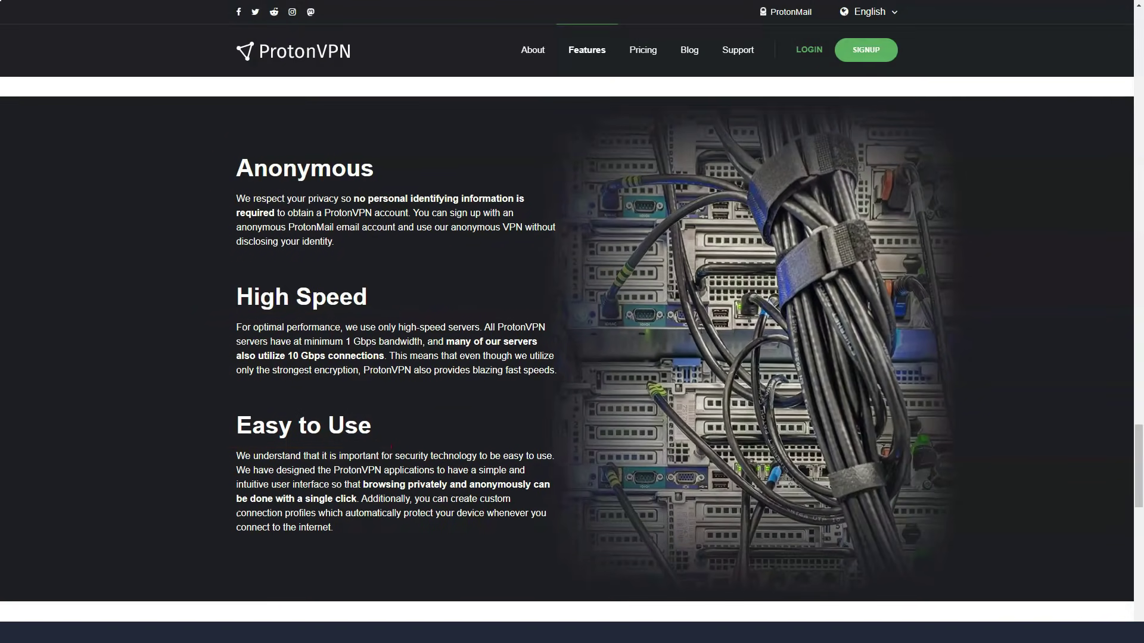
pyautogui.scroll(-3, 573, 358)
pyautogui.scroll(-2, 571, 357)
pyautogui.scroll(-2, 572, 358)
pyautogui.scroll(-2, 573, 358)
pyautogui.scroll(-2, 572, 357)
pyautogui.scroll(-3, 572, 357)
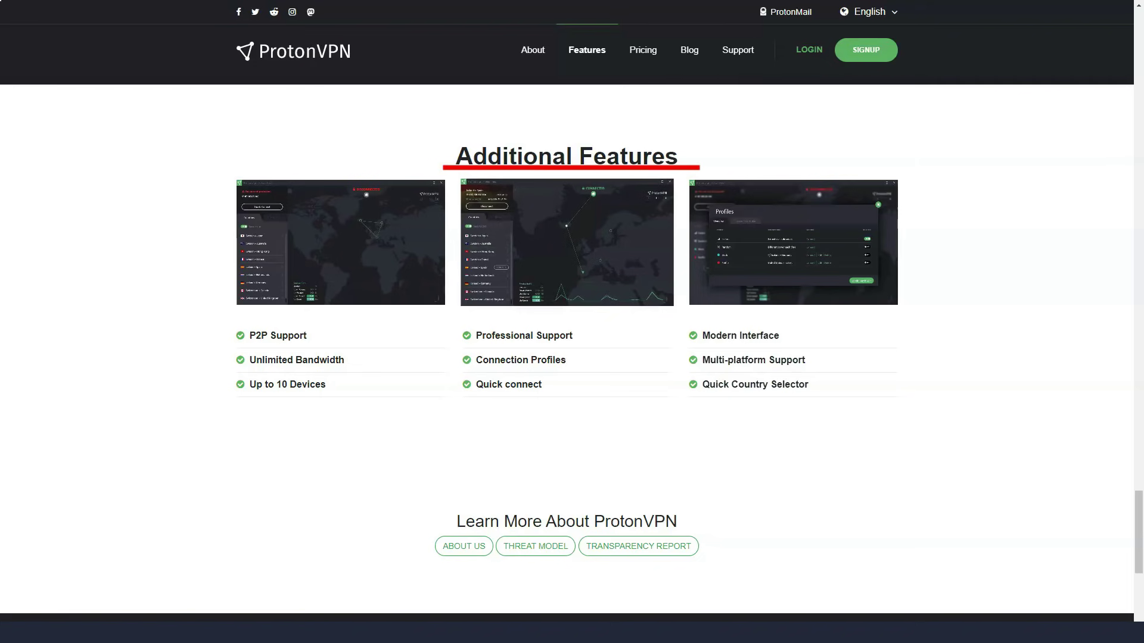
pyautogui.scroll(-1, 572, 357)
pyautogui.scroll(-4, 571, 357)
pyautogui.scroll(-3, 572, 358)
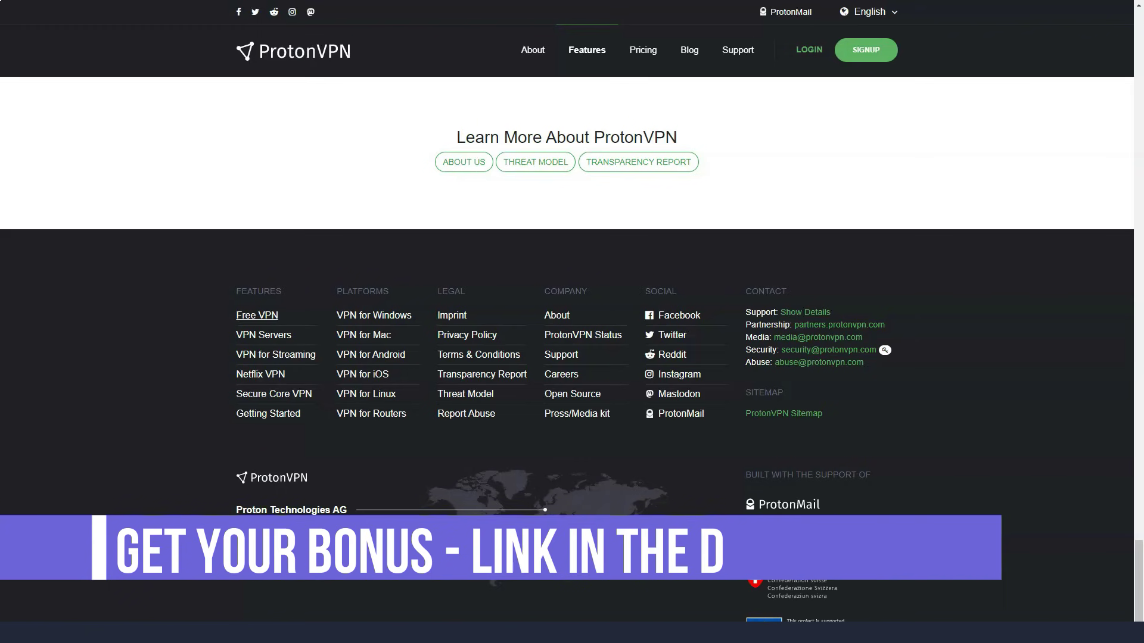
# Open the Free VPN page from the footer and read it down to the Plus feature cards.
pyautogui.click(257, 314)
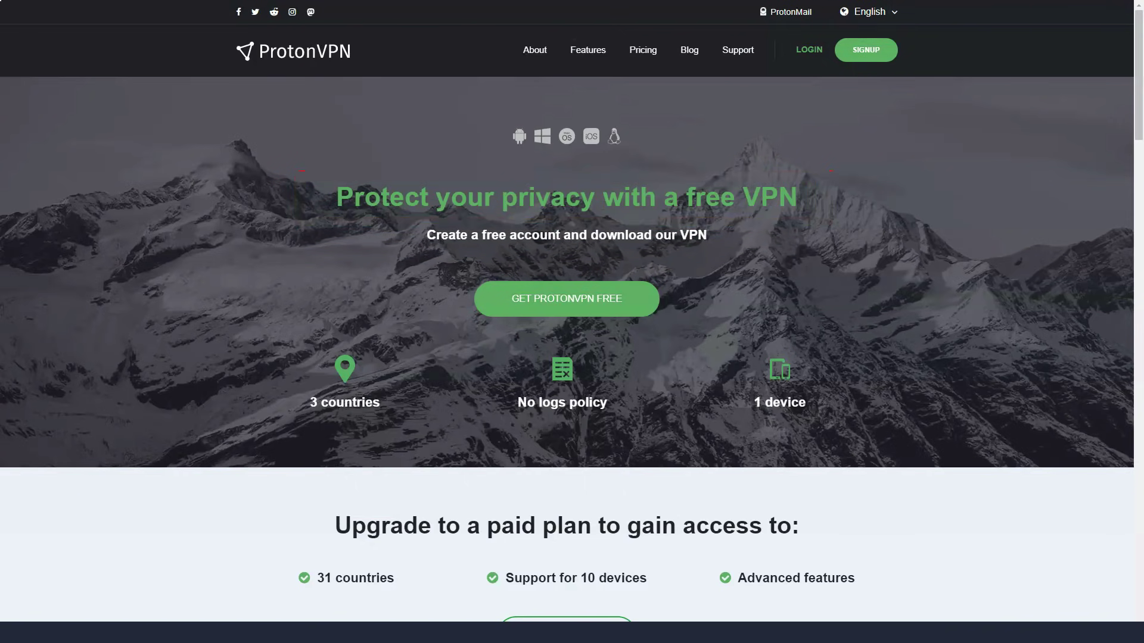
pyautogui.scroll(-5, 573, 357)
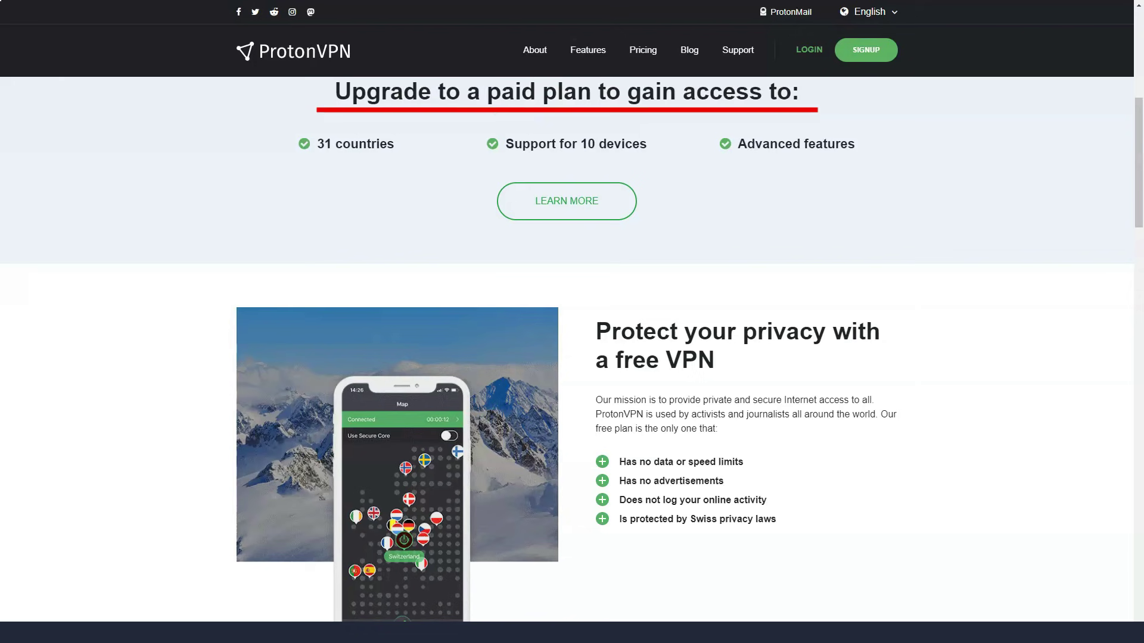
pyautogui.scroll(-3, 571, 358)
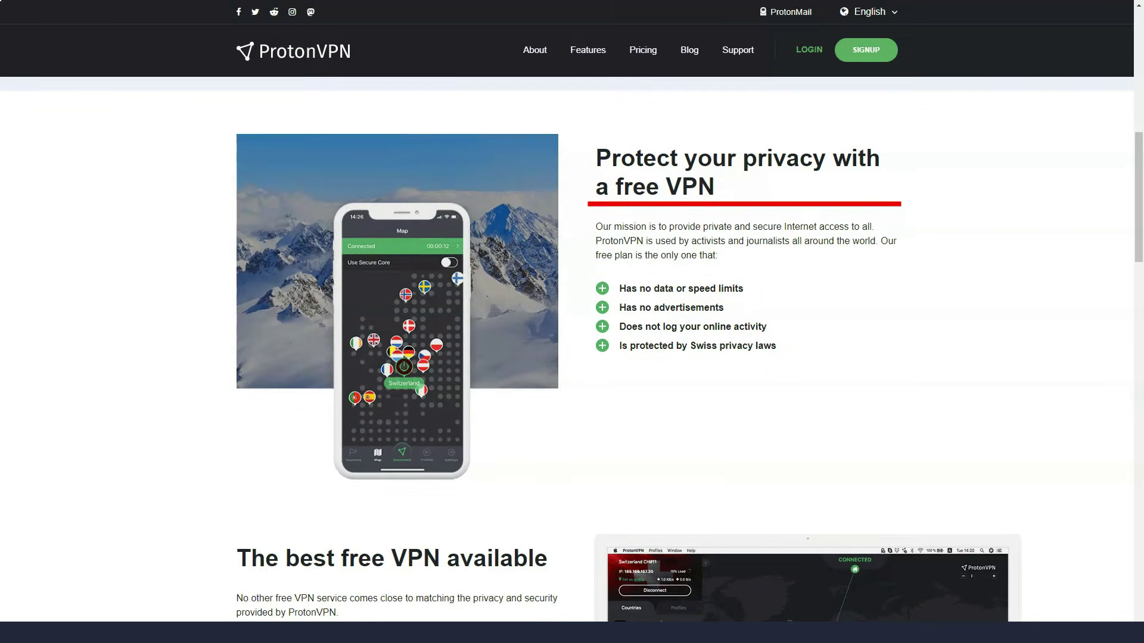
pyautogui.scroll(-3, 572, 358)
pyautogui.scroll(-2, 729, 339)
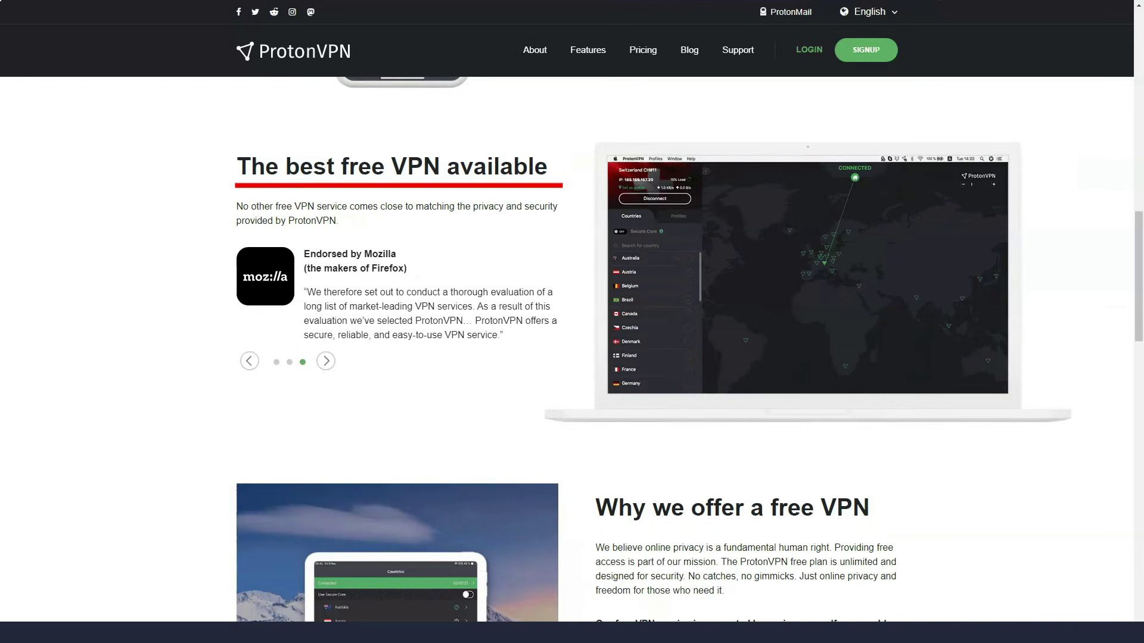
pyautogui.scroll(-4, 572, 358)
pyautogui.scroll(-4, 573, 358)
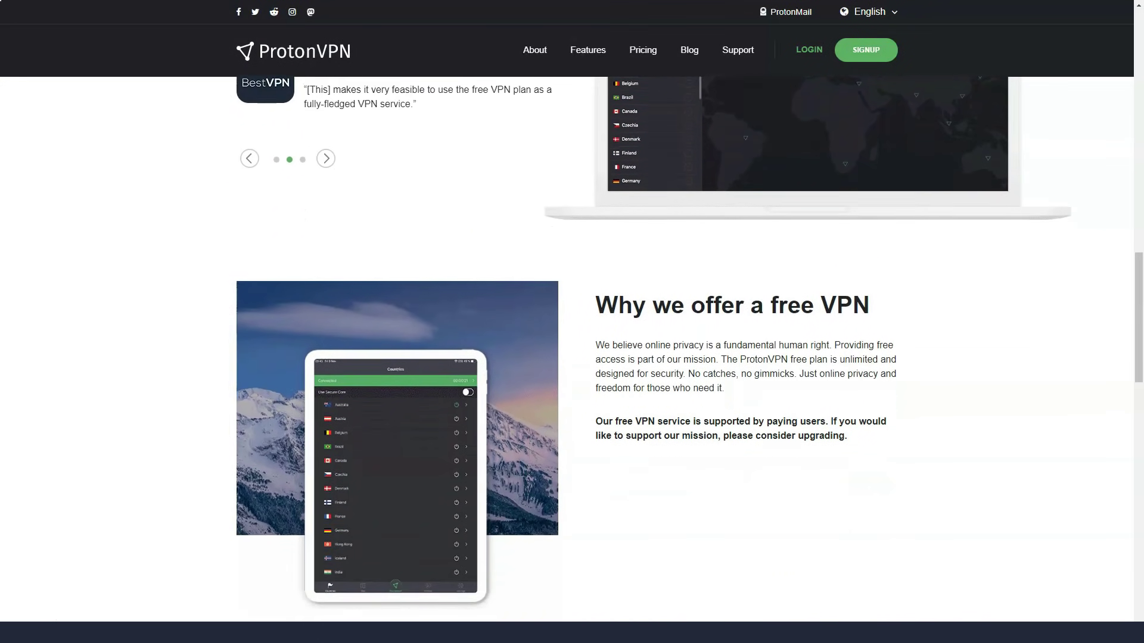
pyautogui.scroll(-1, 572, 358)
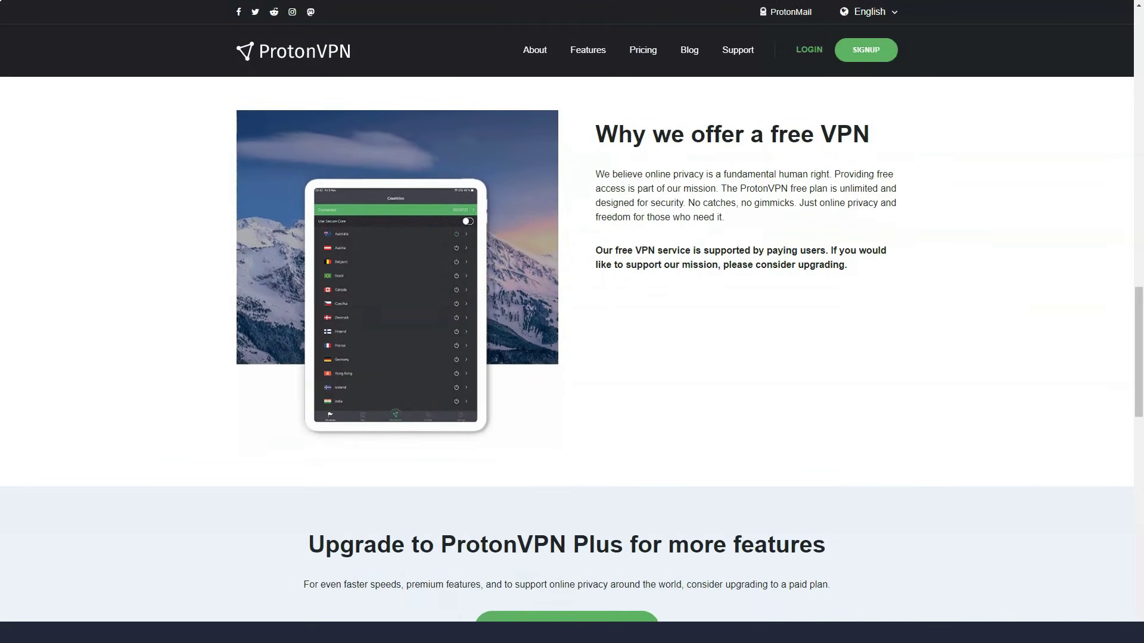
pyautogui.scroll(-4, 571, 358)
pyautogui.scroll(-3, 572, 357)
pyautogui.scroll(-2, 573, 357)
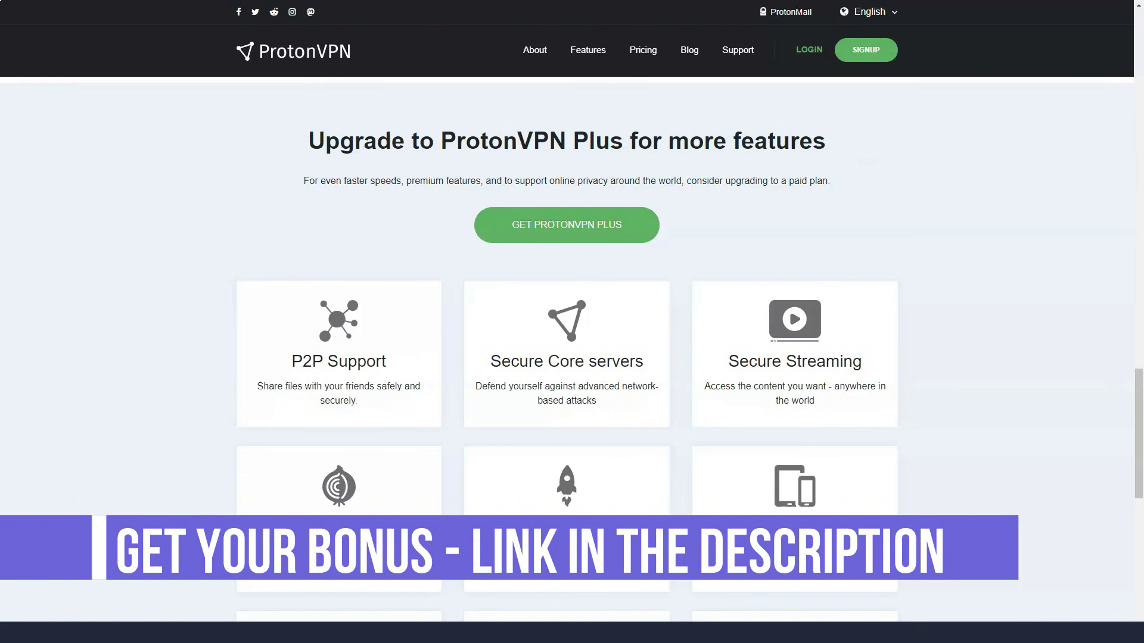
pyautogui.scroll(-3, 572, 358)
pyautogui.scroll(-2, 571, 358)
pyautogui.scroll(-2, 571, 358)
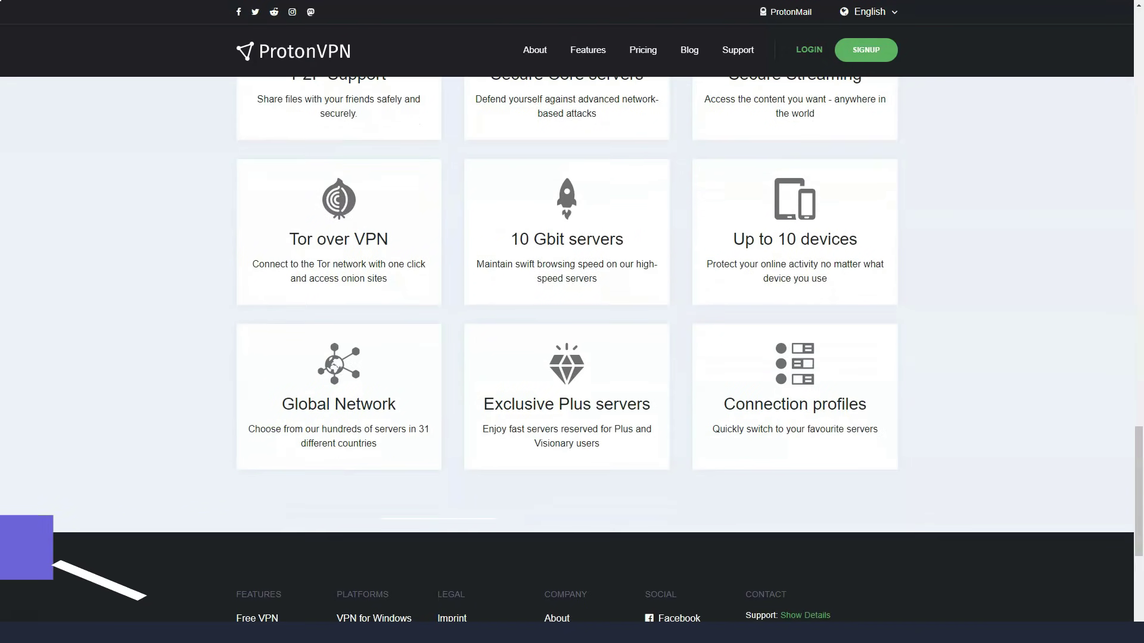
pyautogui.scroll(-5, 572, 358)
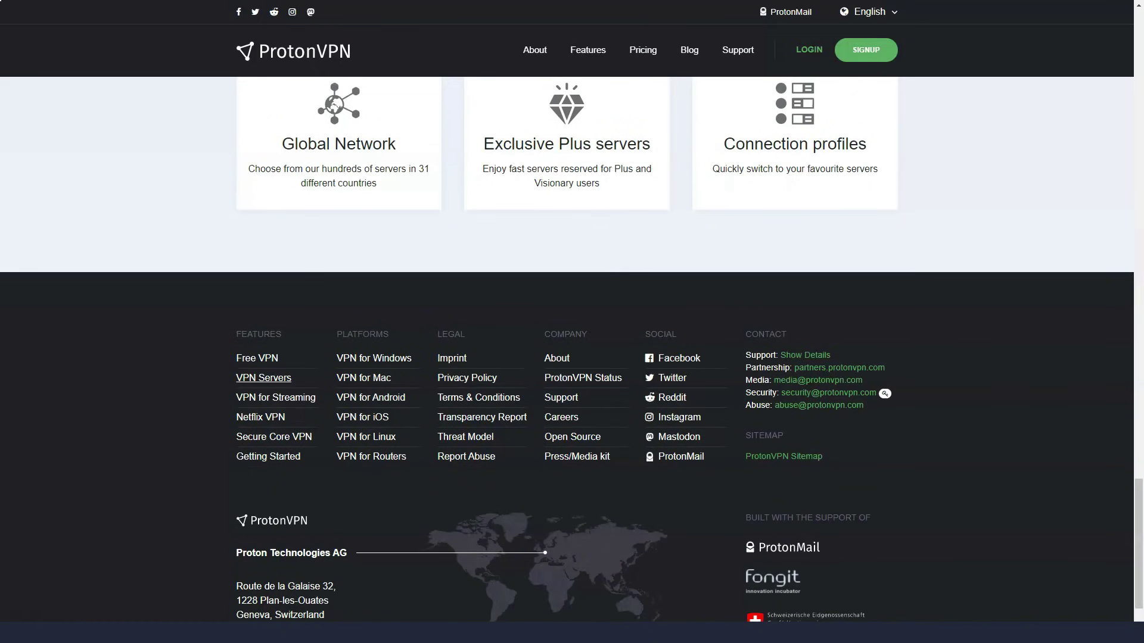
# Open the VPN Servers page and browse its Secure Core and Standard server sections.
pyautogui.click(264, 377)
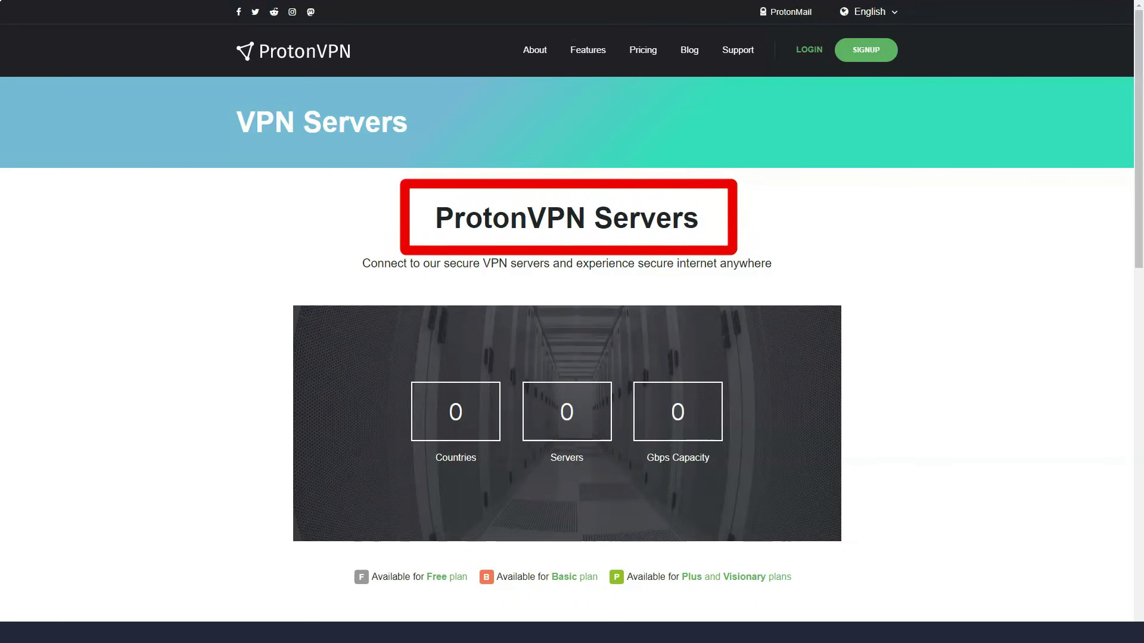
pyautogui.scroll(-3, 573, 357)
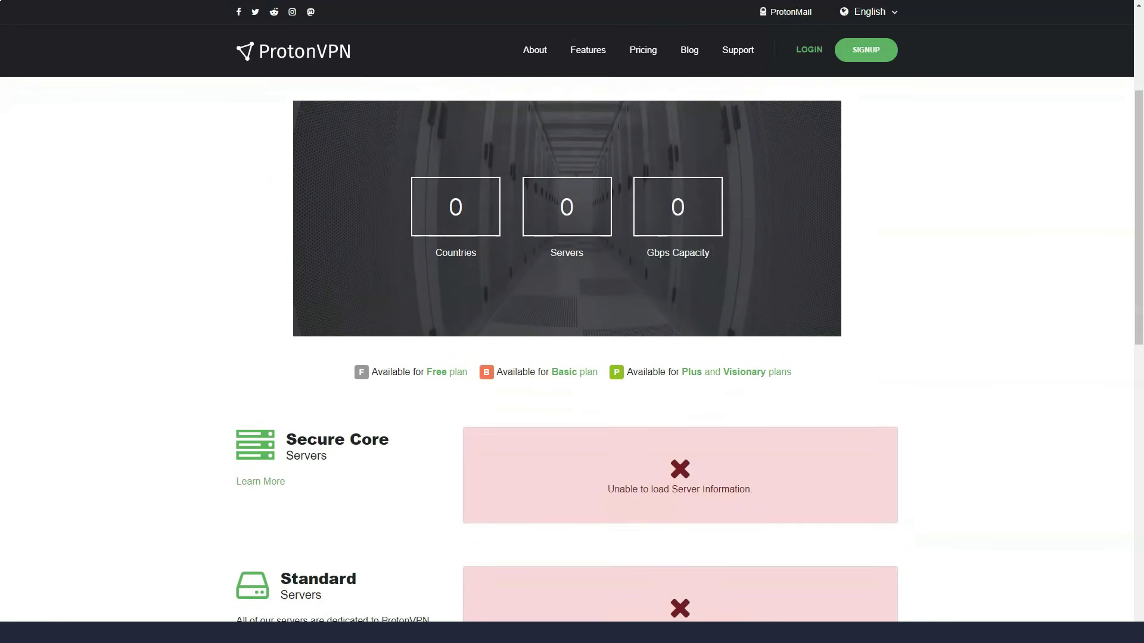
pyautogui.scroll(-3, 572, 358)
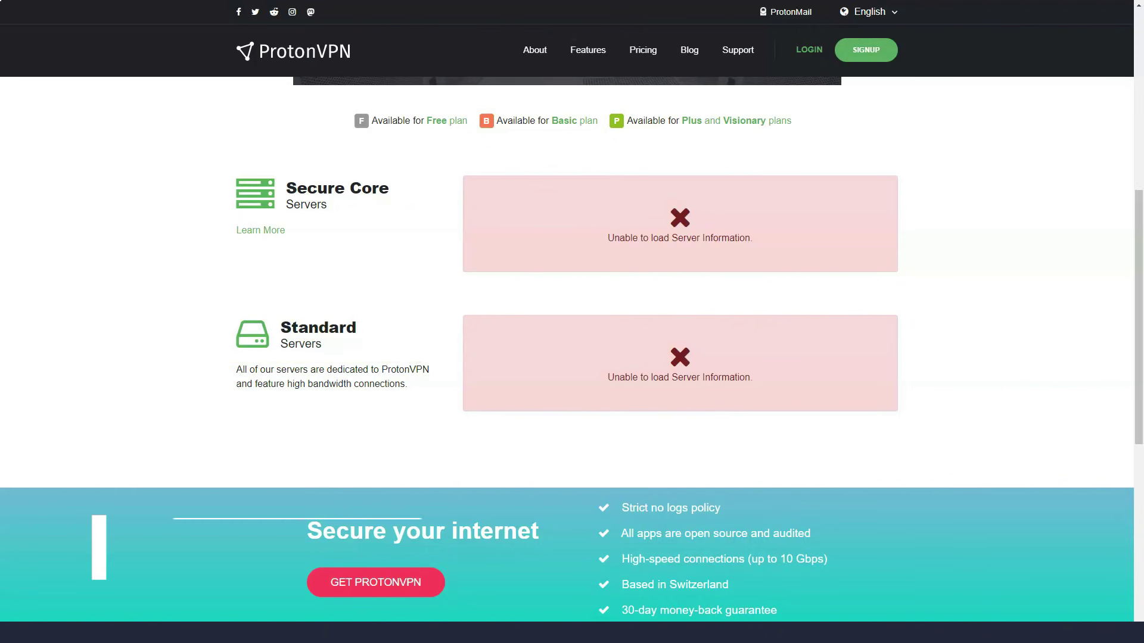
pyautogui.scroll(-1, 572, 358)
pyautogui.scroll(-4, 572, 357)
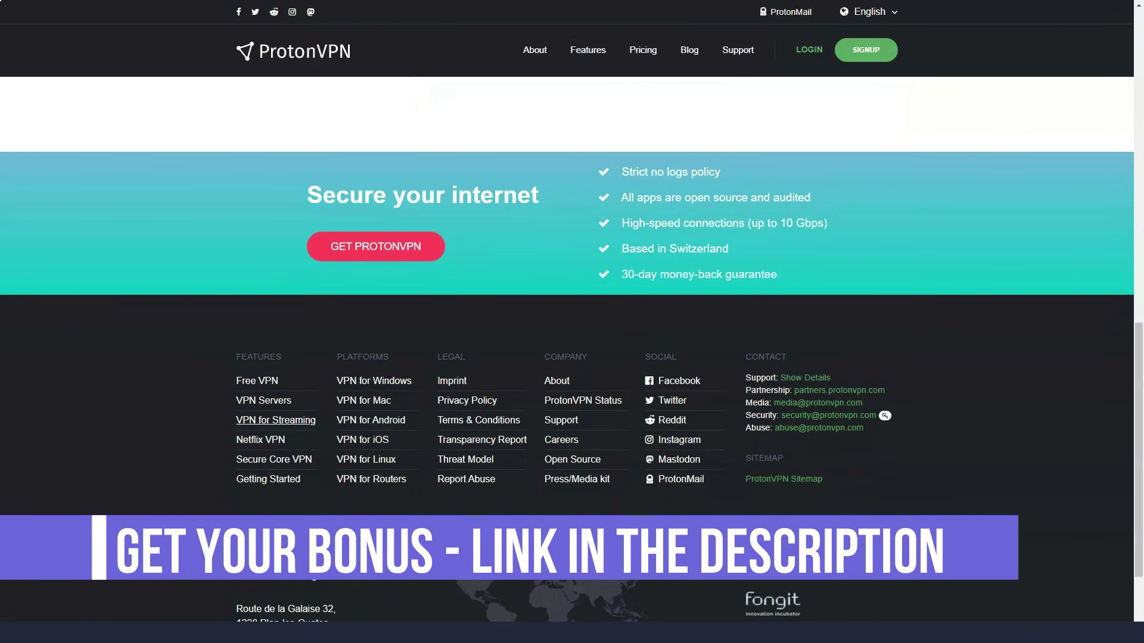
# Open the Support Center's VPN for Streaming guide and read its service list and FAQ.
pyautogui.click(275, 420)
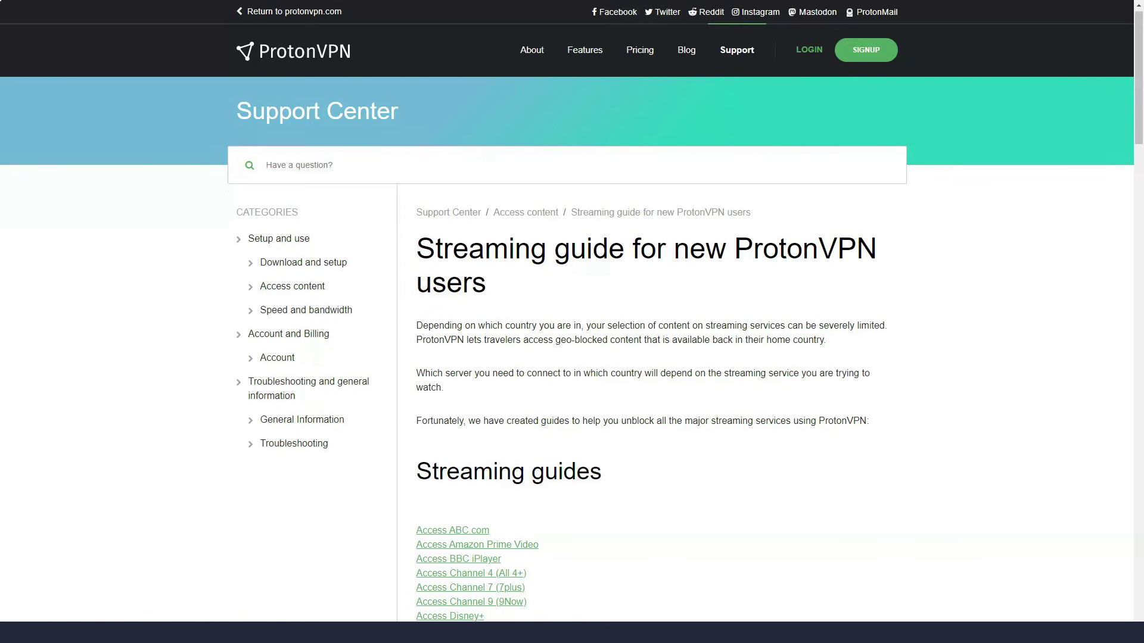
pyautogui.scroll(-2, 572, 357)
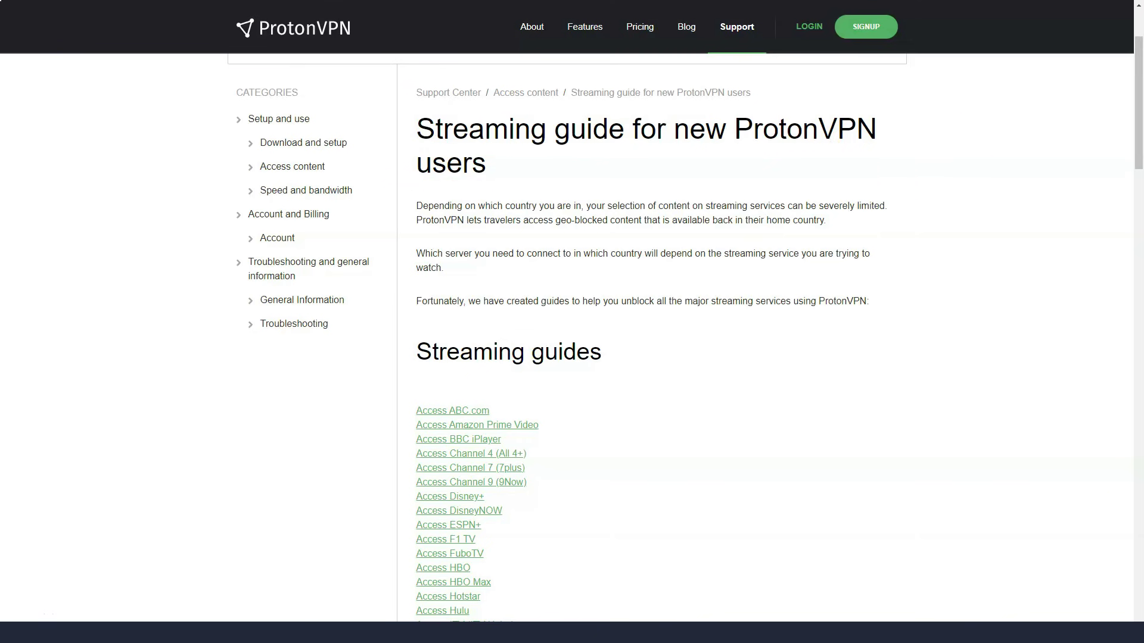
pyautogui.scroll(-3, 572, 357)
pyautogui.scroll(-3, 573, 358)
pyautogui.scroll(-2, 572, 357)
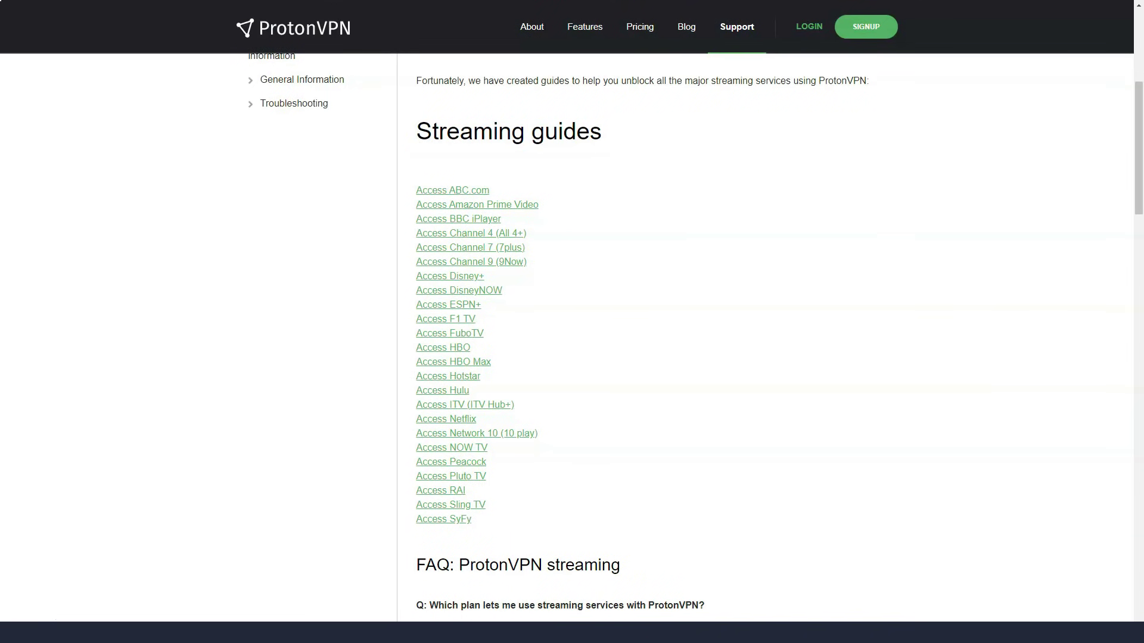
pyautogui.scroll(-2, 571, 358)
pyautogui.scroll(-3, 572, 358)
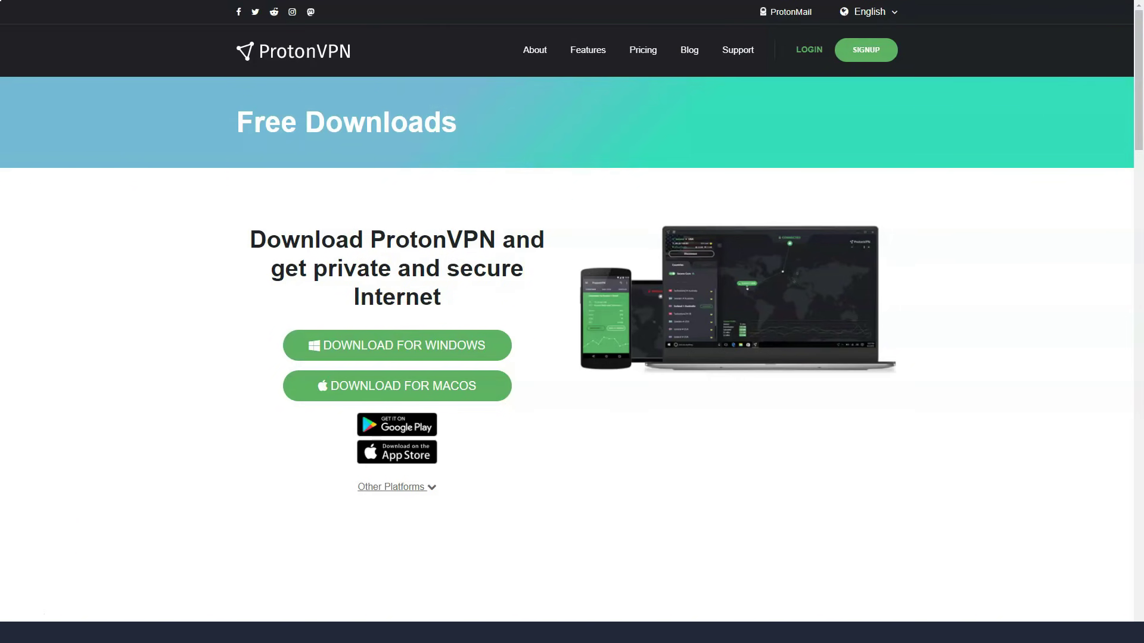
pyautogui.scroll(-5, 572, 358)
pyautogui.scroll(-4, 572, 358)
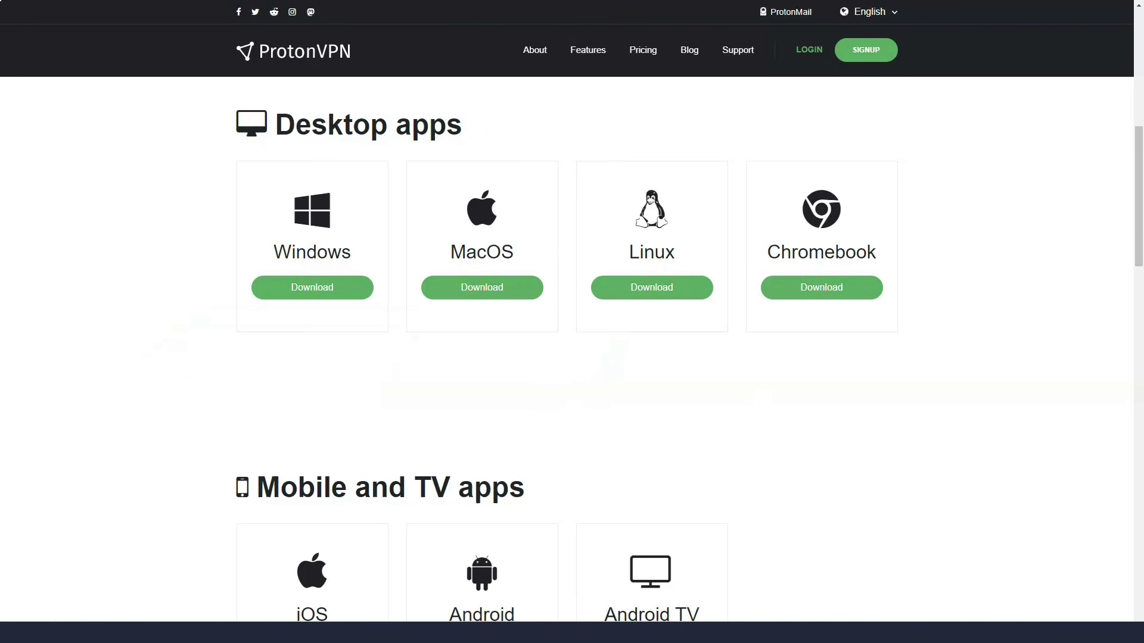
pyautogui.scroll(-2, 573, 357)
pyautogui.scroll(-3, 572, 357)
pyautogui.scroll(-2, 572, 357)
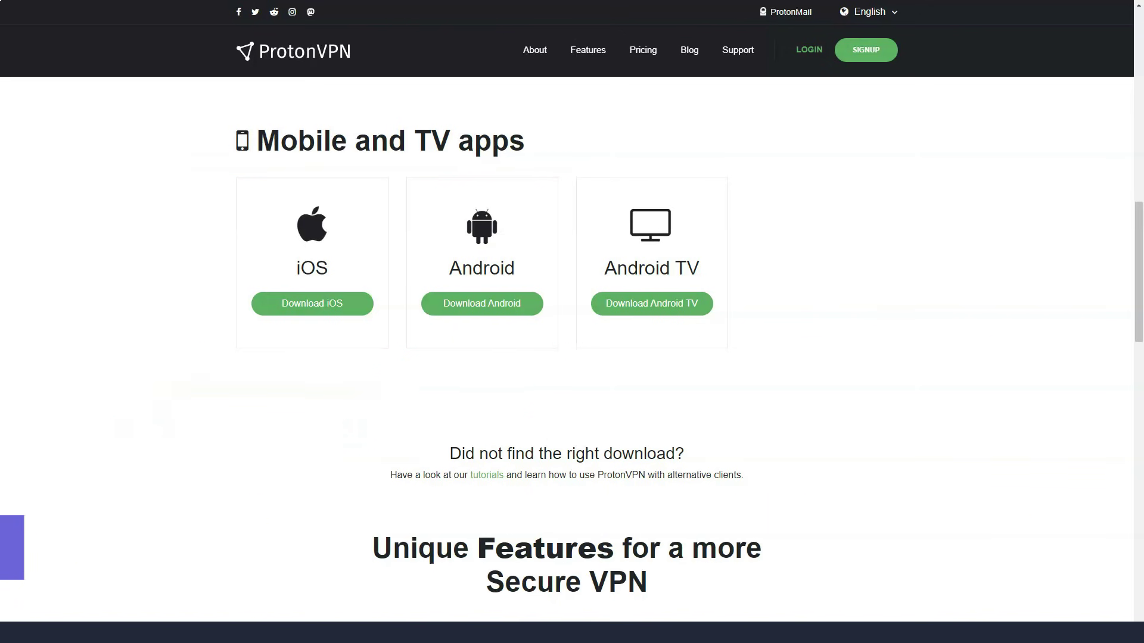
pyautogui.scroll(-2, 572, 357)
pyautogui.scroll(-3, 572, 357)
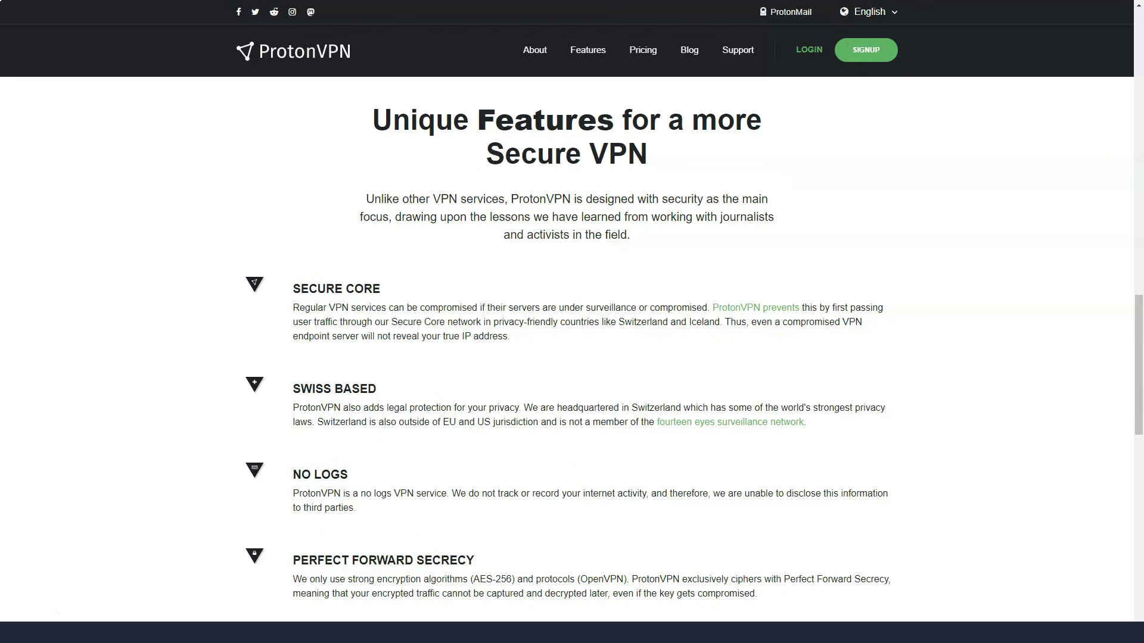
pyautogui.scroll(-2, 572, 357)
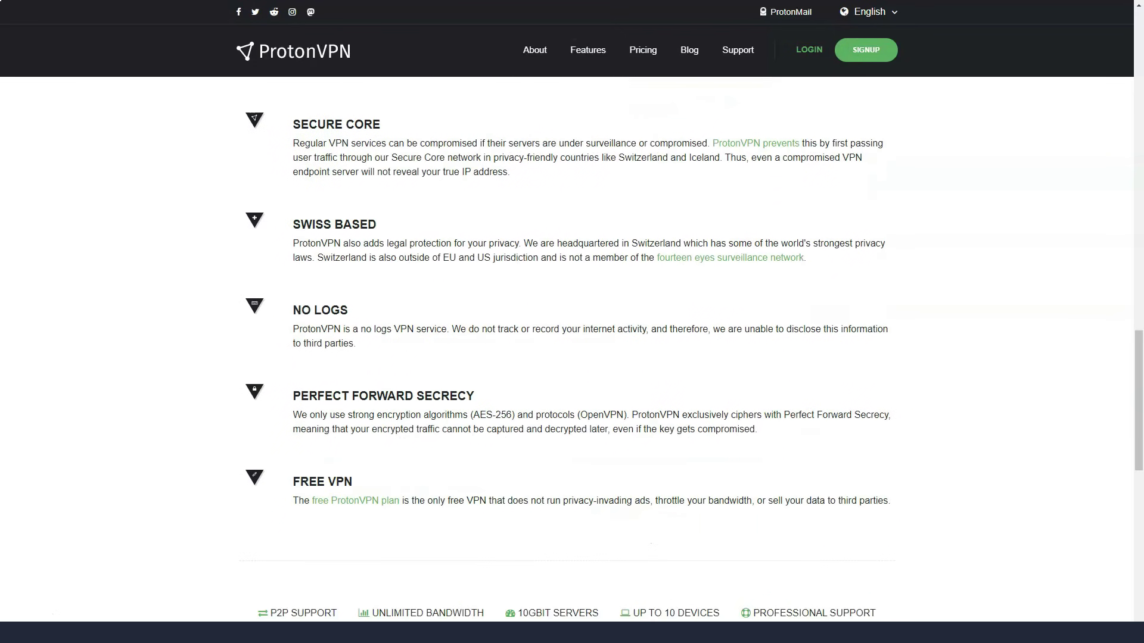
pyautogui.scroll(-5, 571, 358)
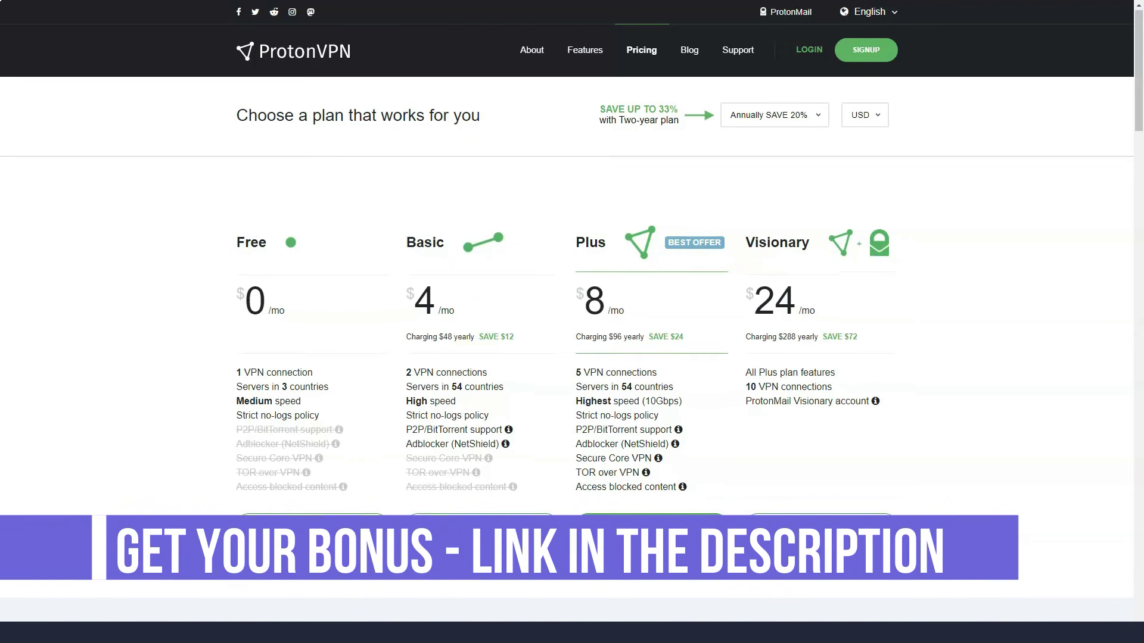
pyautogui.scroll(-8, 572, 322)
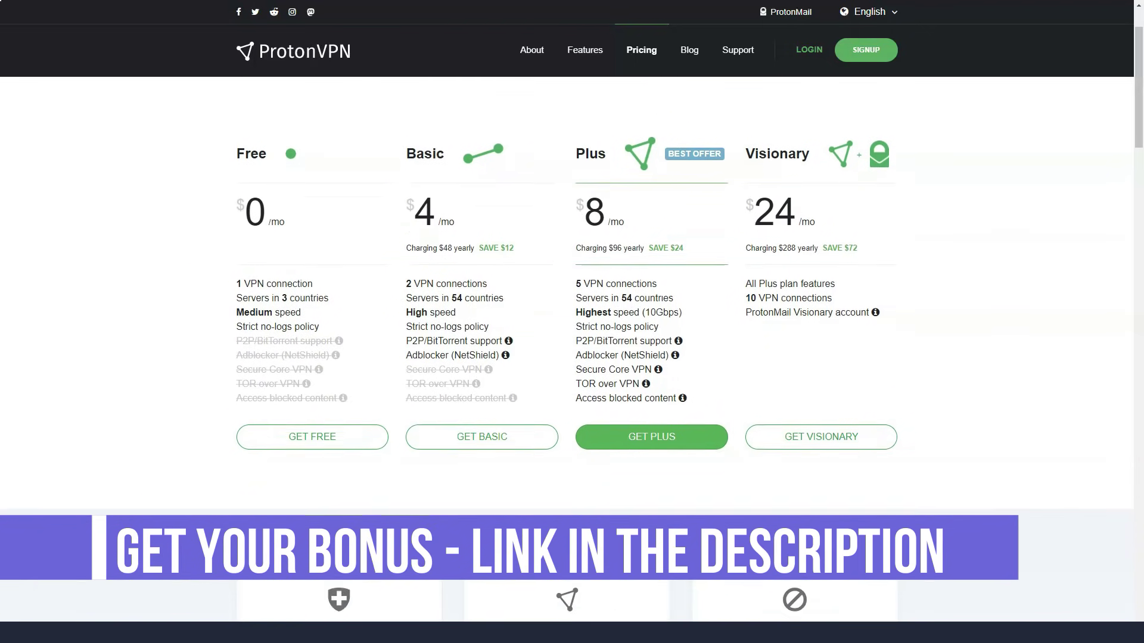
pyautogui.scroll(-3, 572, 322)
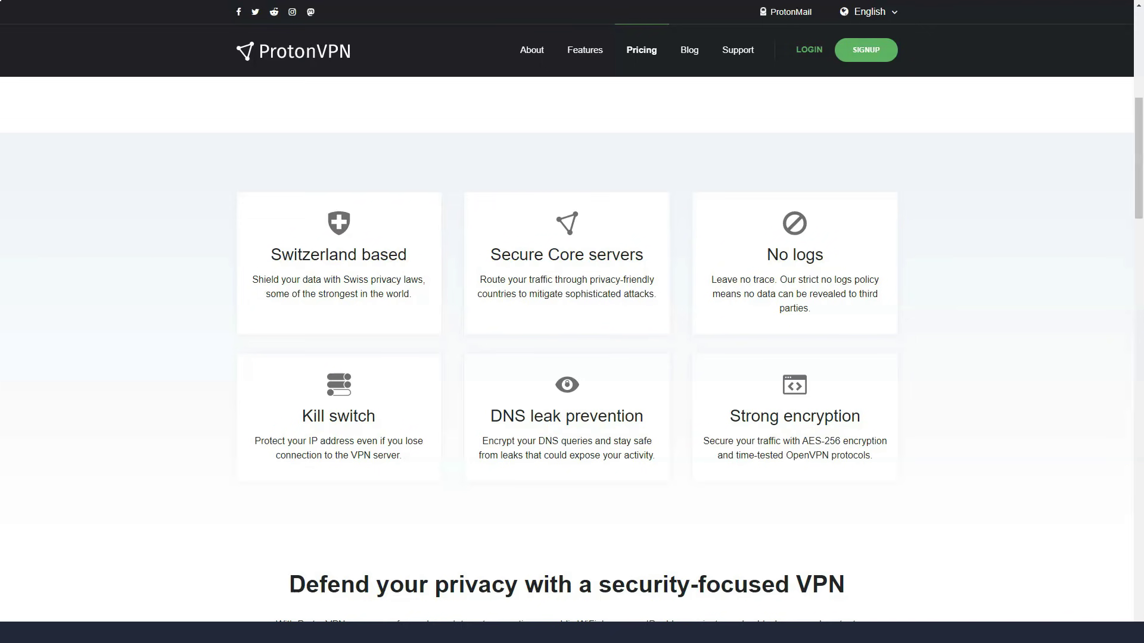
pyautogui.scroll(-3, 572, 357)
pyautogui.scroll(-3, 573, 358)
pyautogui.scroll(-3, 571, 357)
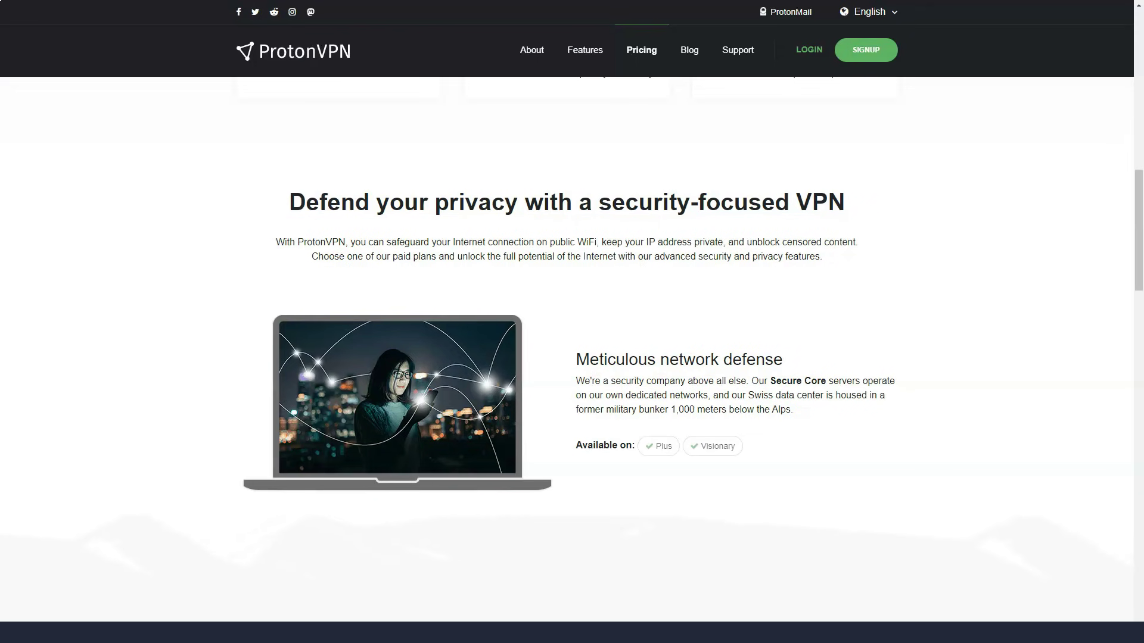
pyautogui.scroll(-4, 572, 357)
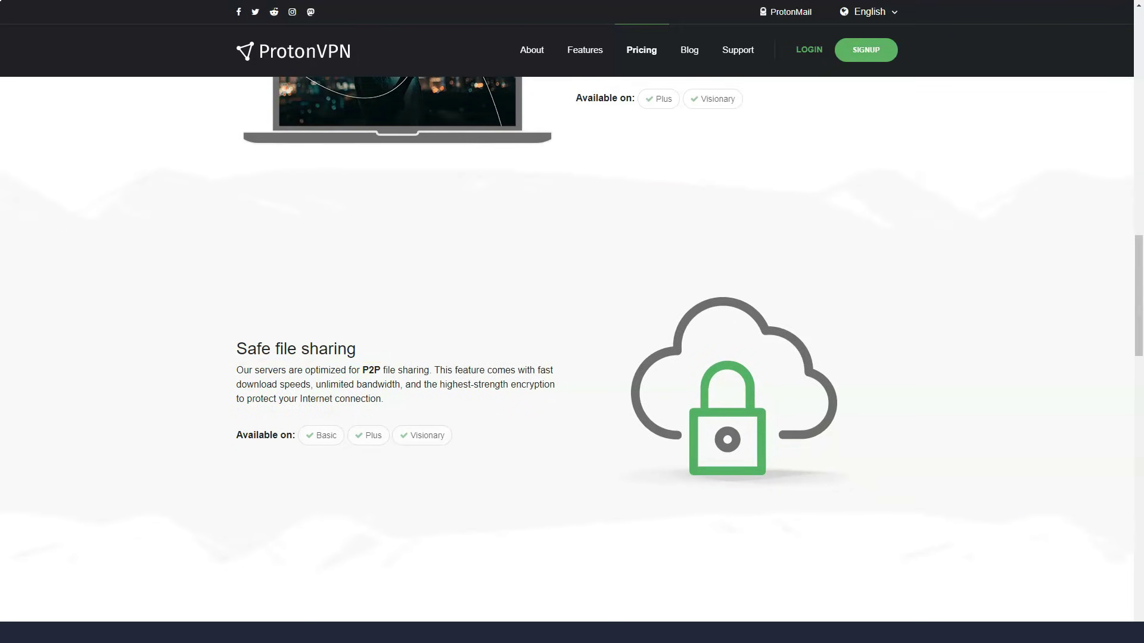
pyautogui.scroll(-3, 572, 357)
pyautogui.scroll(-2, 571, 358)
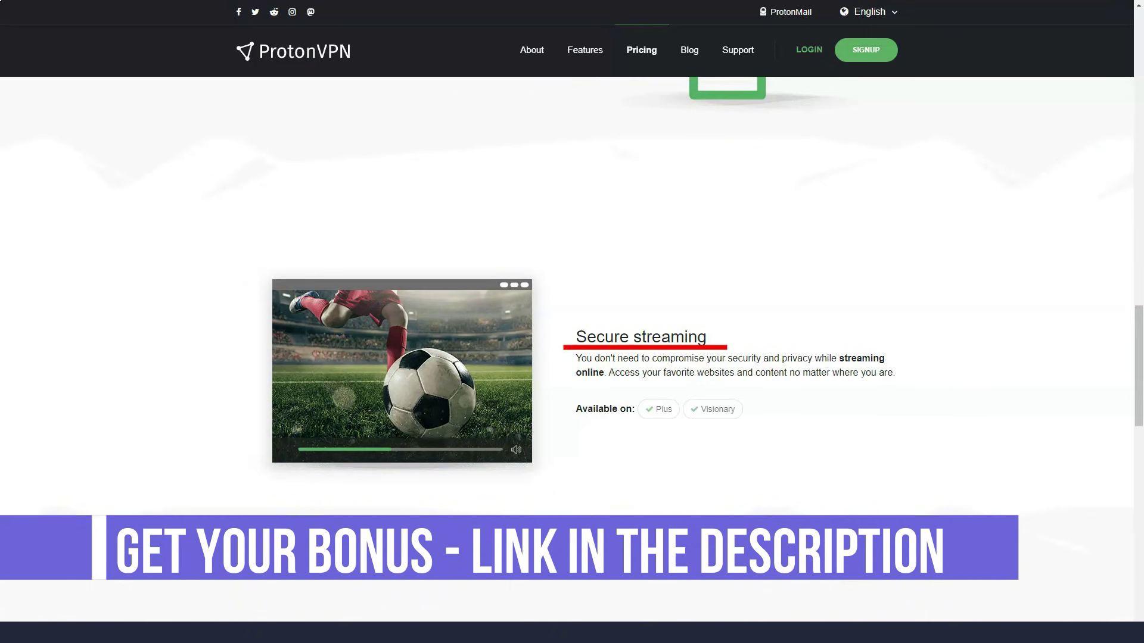
pyautogui.scroll(-2, 572, 358)
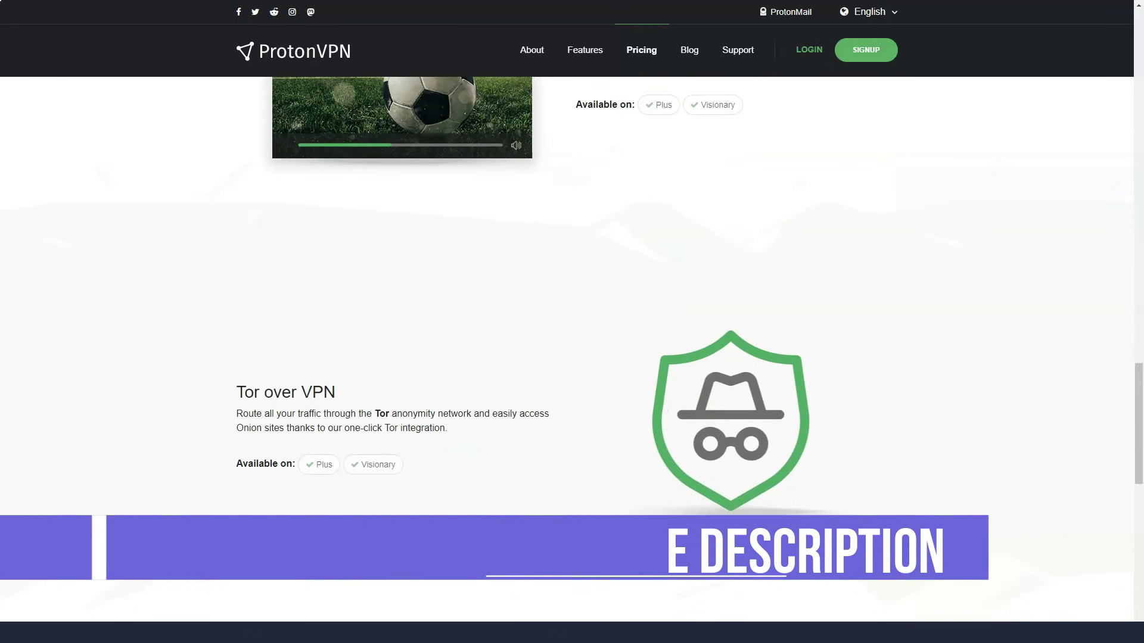
pyautogui.scroll(-1, 571, 358)
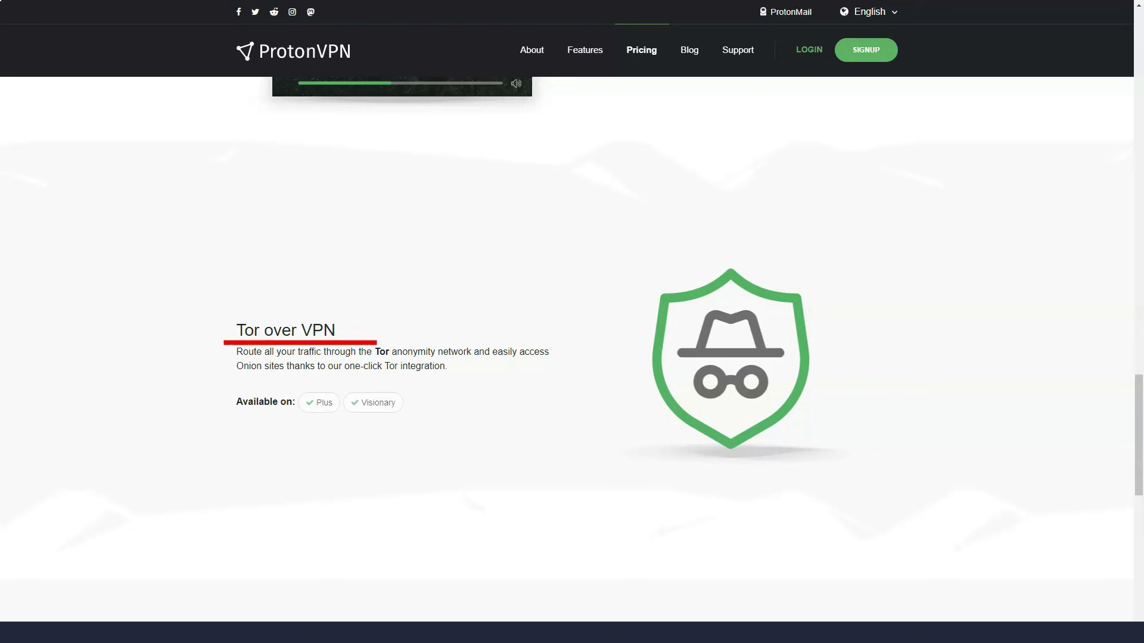
pyautogui.scroll(-5, 572, 357)
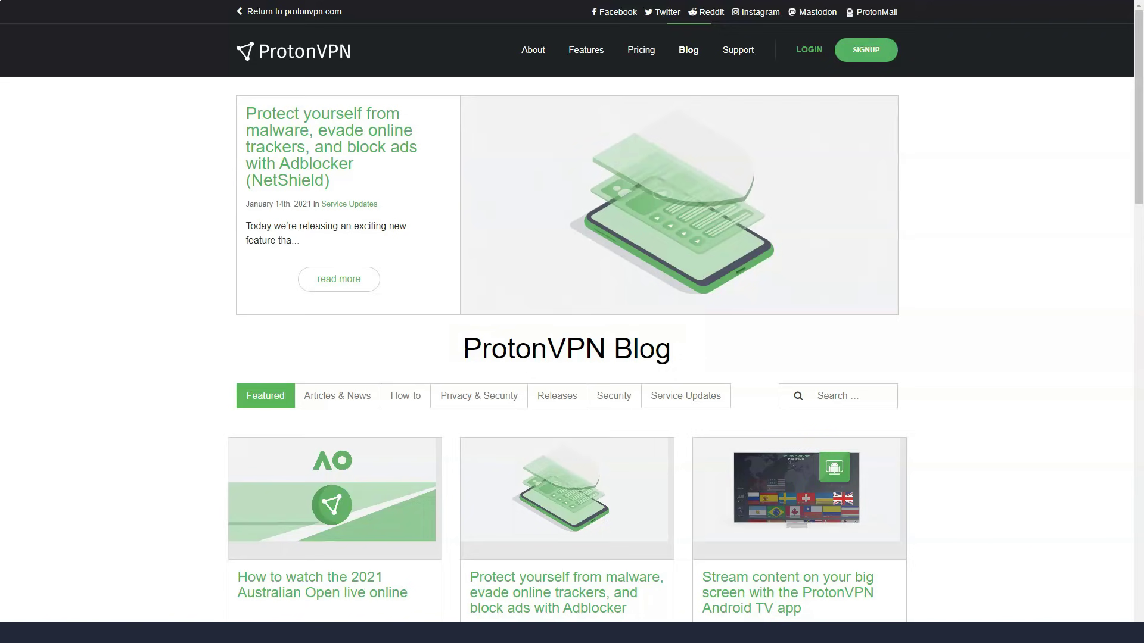
pyautogui.scroll(-2, 572, 358)
pyautogui.scroll(-2, 572, 357)
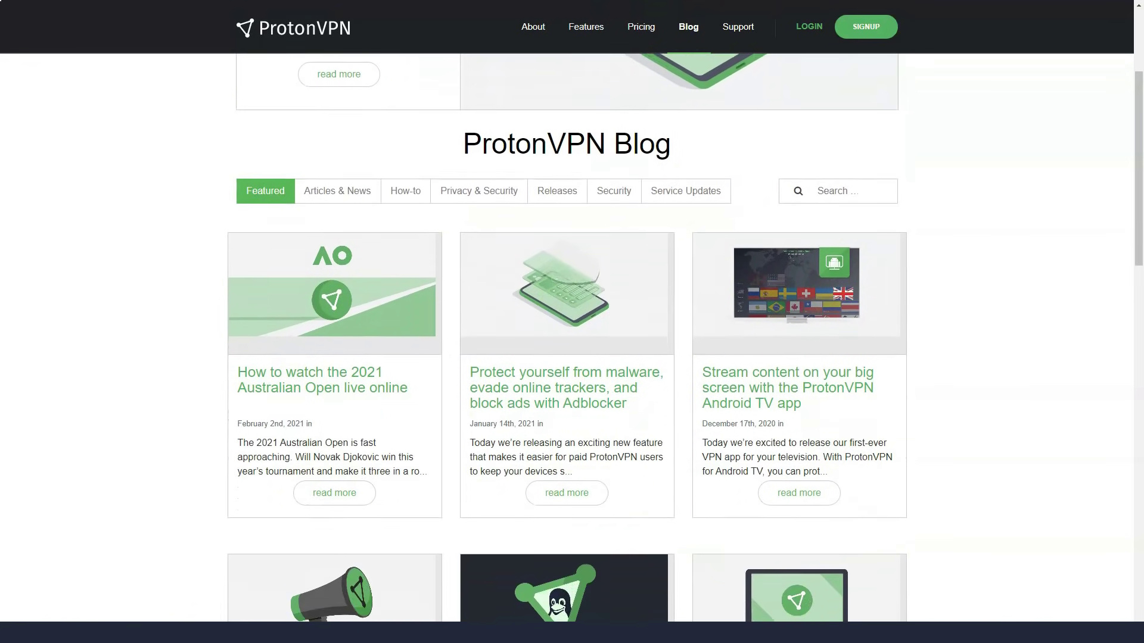
pyautogui.scroll(-1, 571, 358)
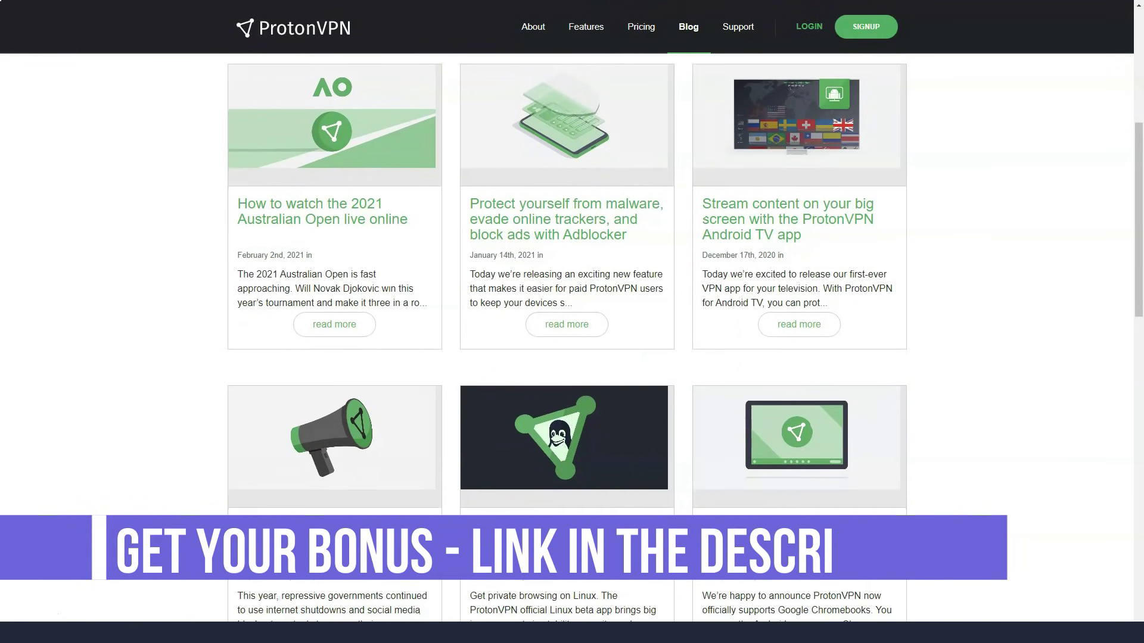
pyautogui.scroll(-2, 571, 357)
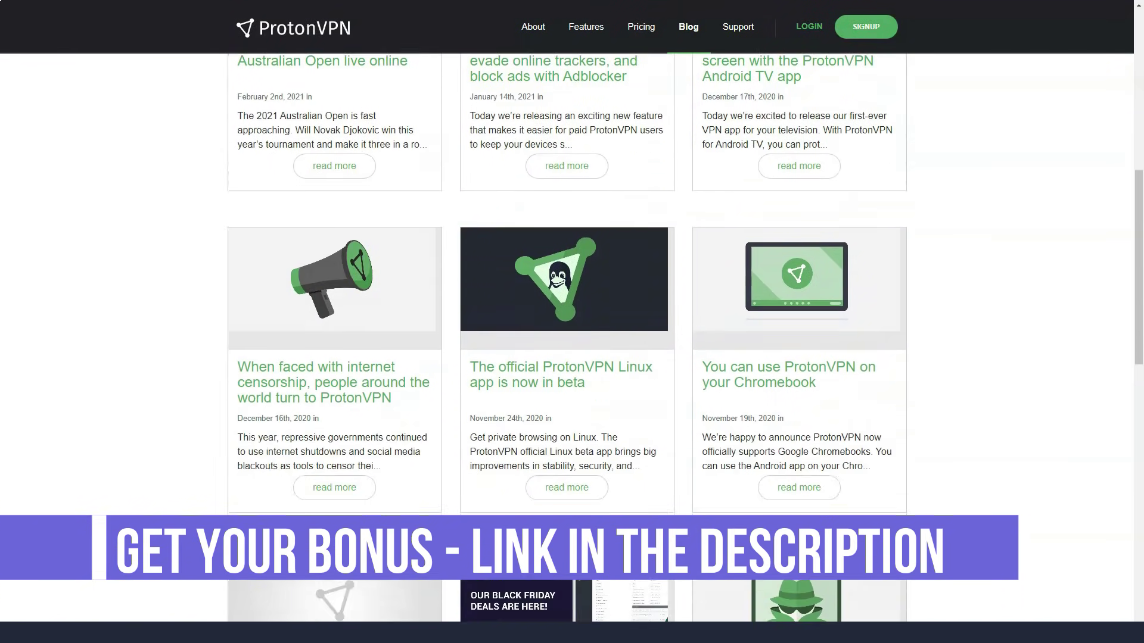
pyautogui.scroll(-3, 572, 358)
pyautogui.scroll(-2, 572, 357)
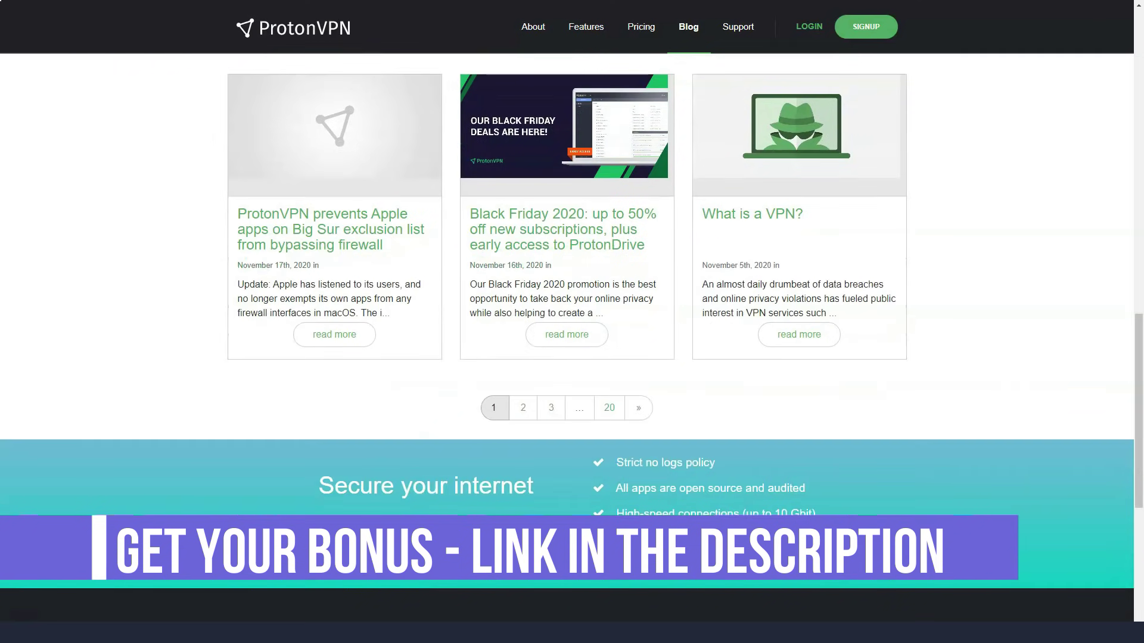
pyautogui.scroll(-2, 572, 358)
pyautogui.scroll(-2, 573, 358)
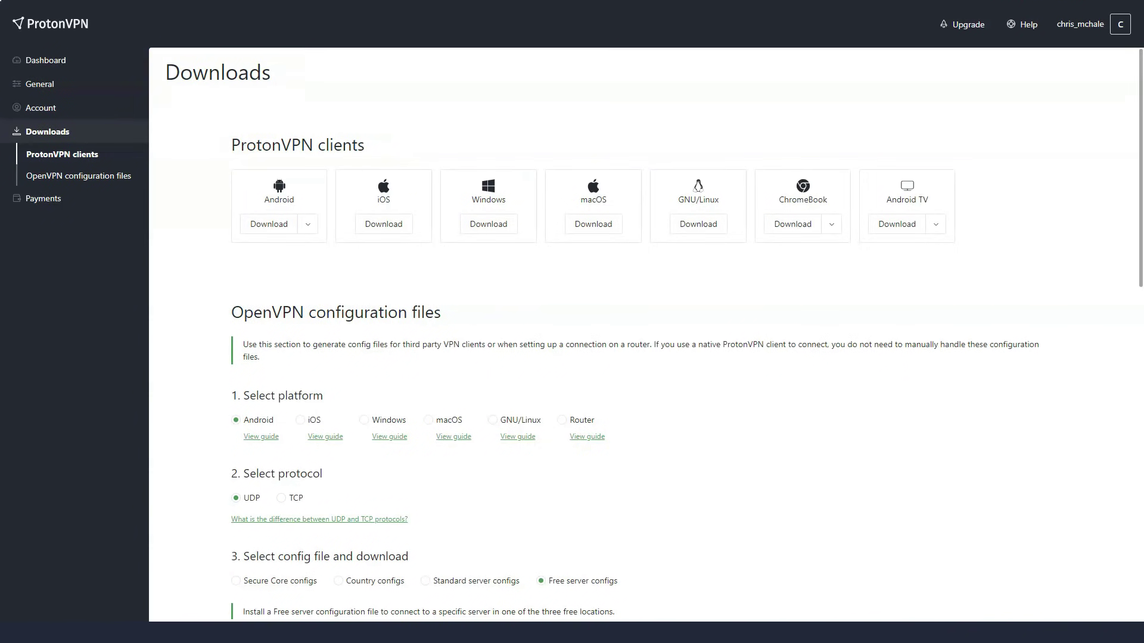
pyautogui.scroll(-2, 644, 357)
pyautogui.scroll(-2, 643, 357)
pyautogui.scroll(-2, 644, 357)
pyautogui.scroll(-2, 644, 358)
pyautogui.scroll(-2, 643, 357)
pyautogui.scroll(-2, 644, 357)
pyautogui.scroll(-1, 643, 357)
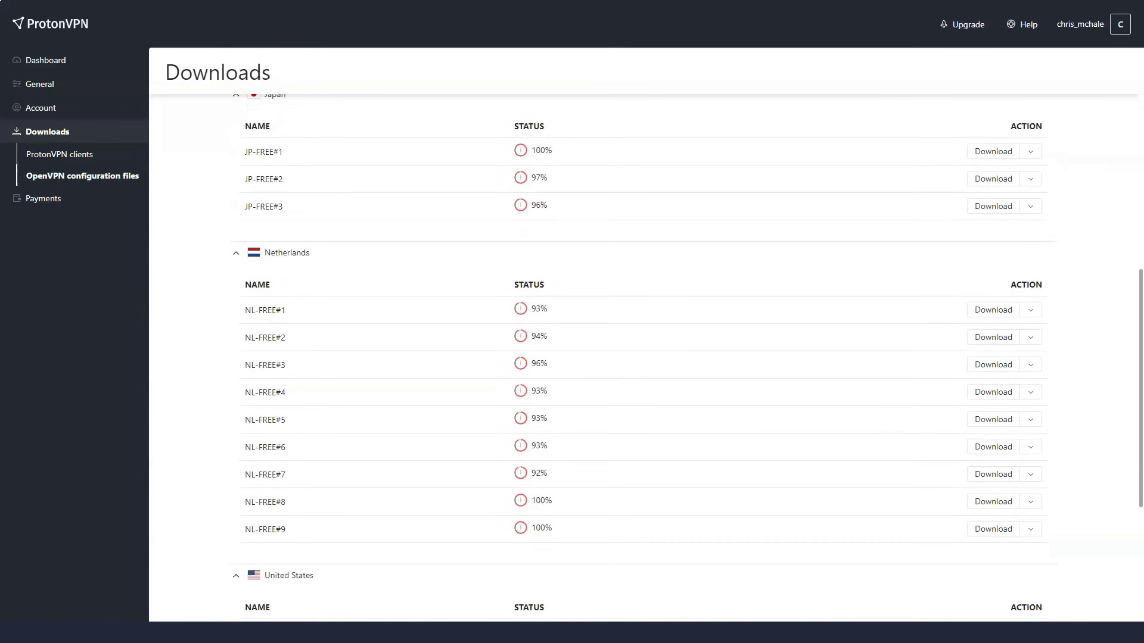
pyautogui.scroll(-2, 644, 358)
pyautogui.scroll(-2, 643, 358)
pyautogui.scroll(-2, 644, 358)
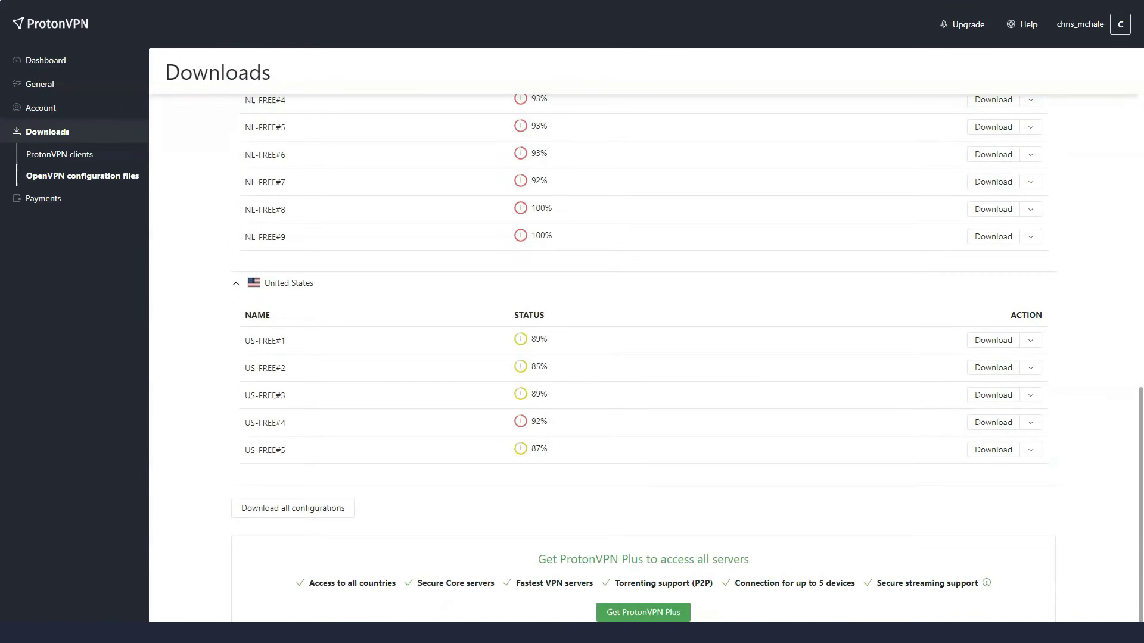
pyautogui.scroll(-1, 643, 357)
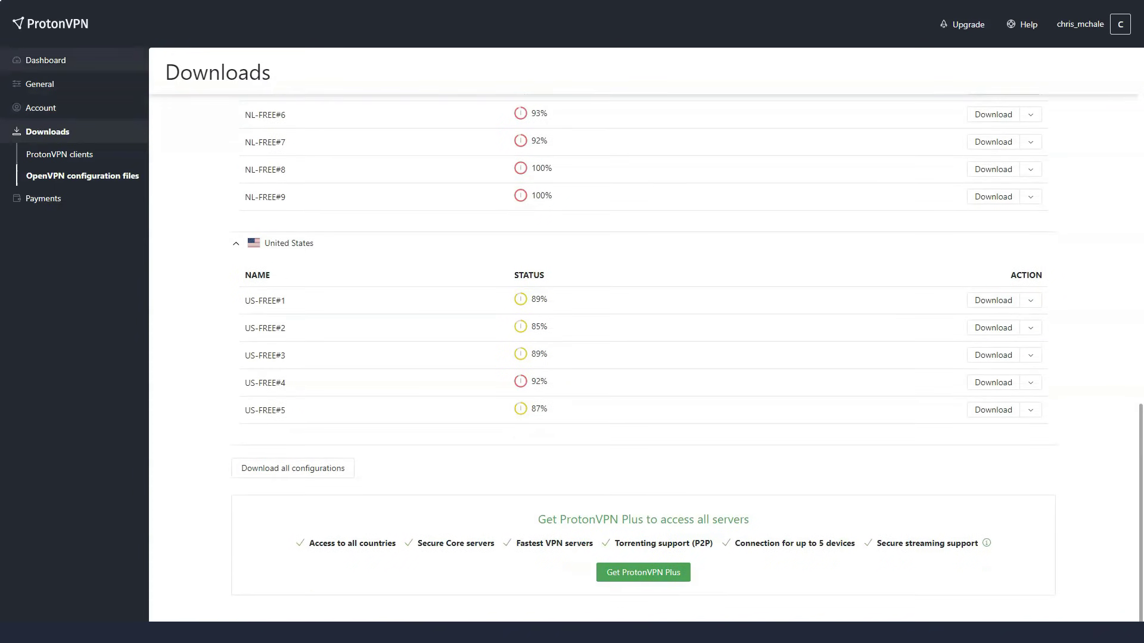
# Review the Dashboard Plans page, then go to General settings for language and themes.
pyautogui.click(45, 60)
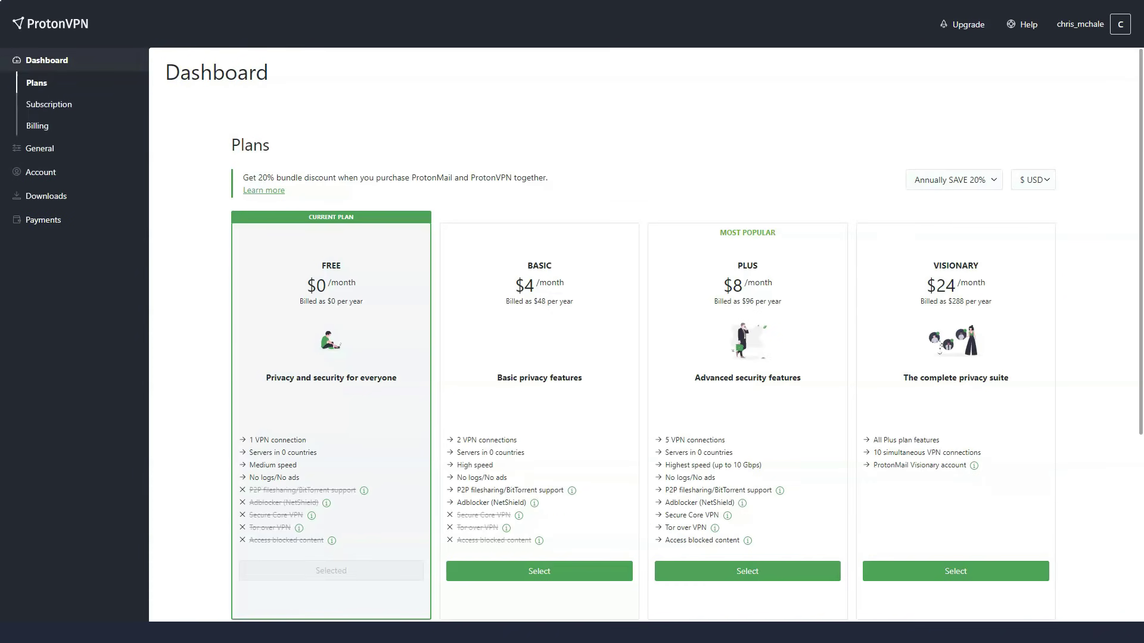
pyautogui.scroll(-2, 644, 358)
pyautogui.scroll(-2, 643, 357)
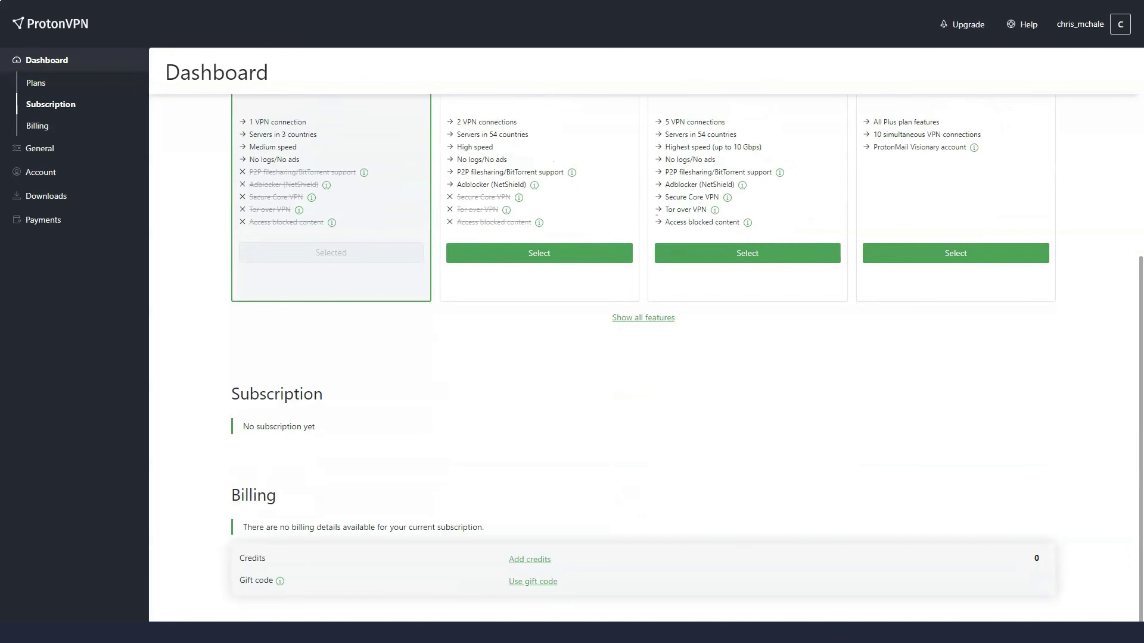
pyautogui.scroll(4, 643, 357)
pyautogui.click(40, 149)
# Keep English as the default language and switch the dashboard theme to Dark mode.
pyautogui.click(461, 180)
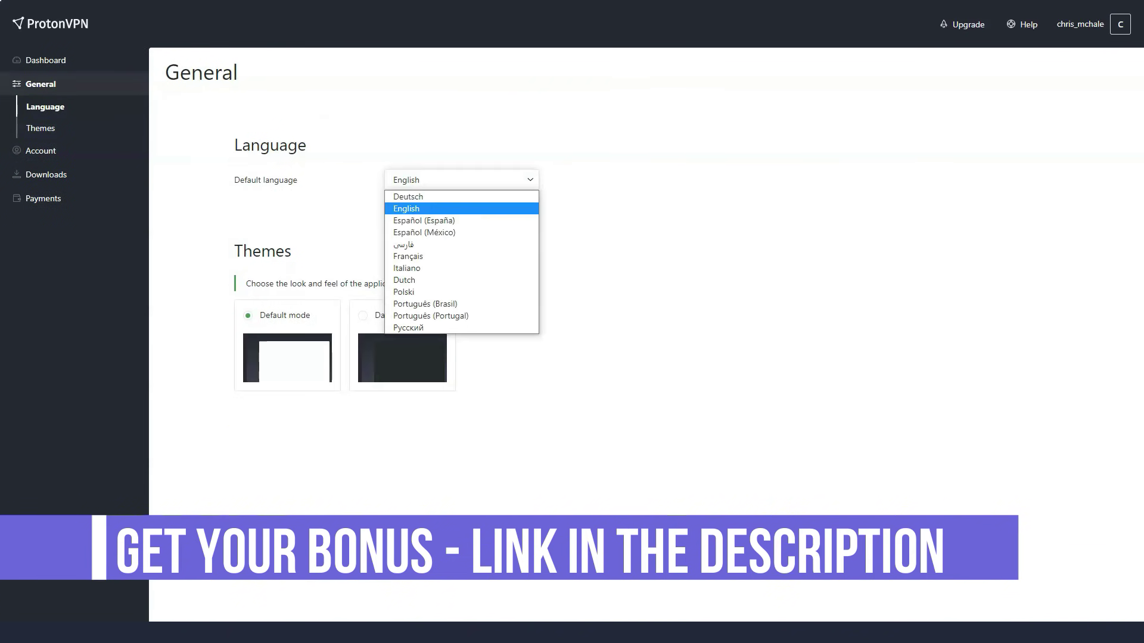
pyautogui.press('Escape')
pyautogui.click(362, 315)
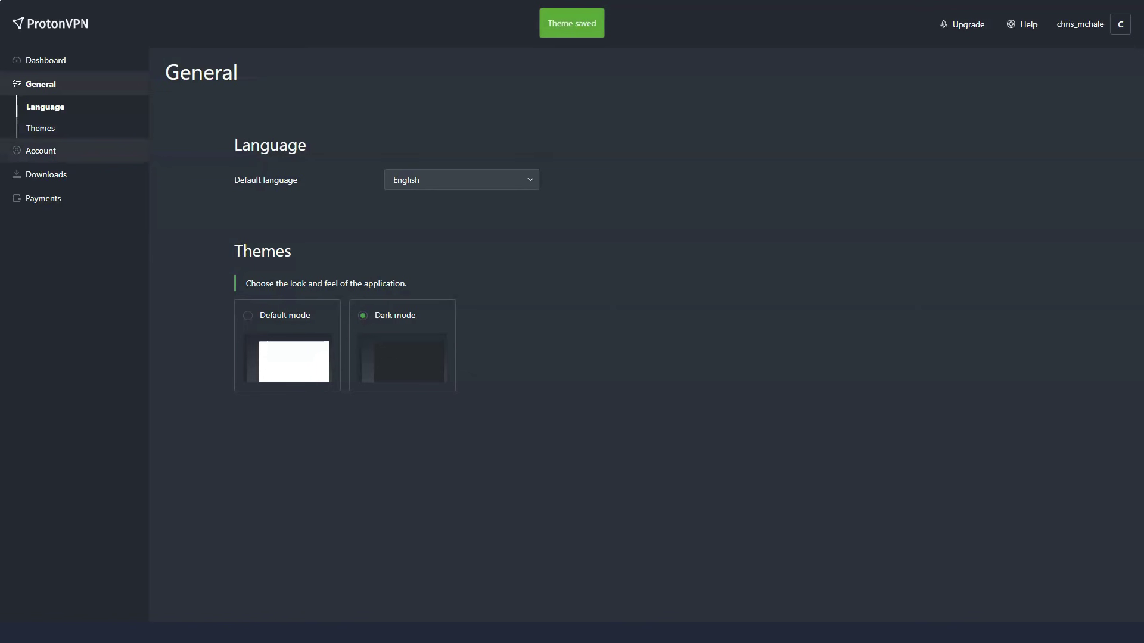
pyautogui.click(40, 151)
pyautogui.scroll(-5, 572, 357)
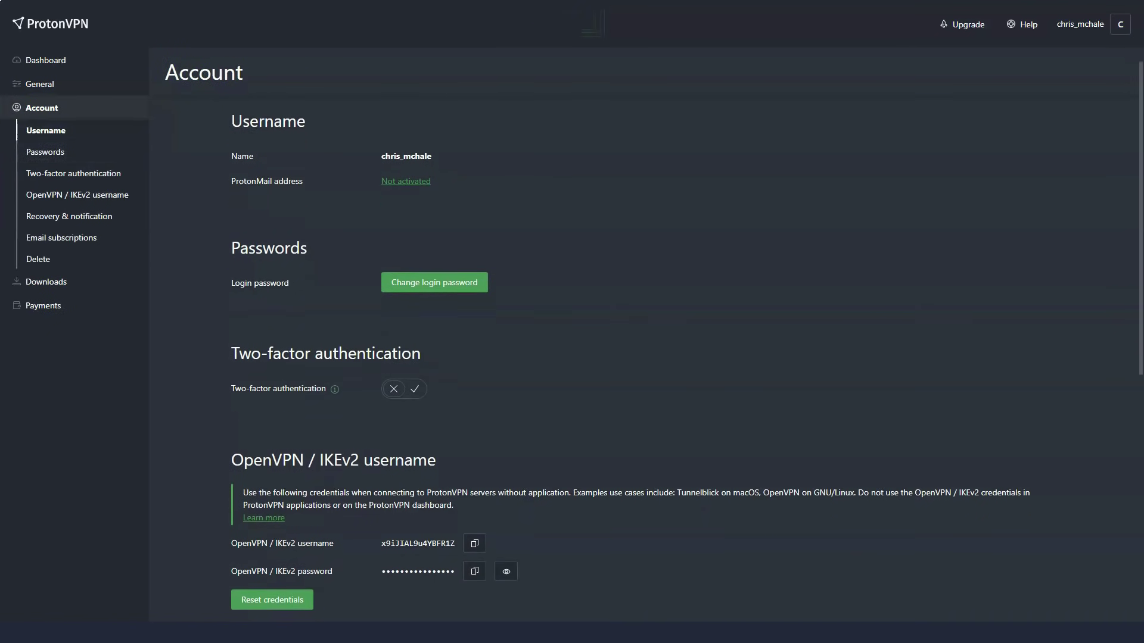
pyautogui.scroll(-5, 572, 357)
pyautogui.scroll(-3, 572, 358)
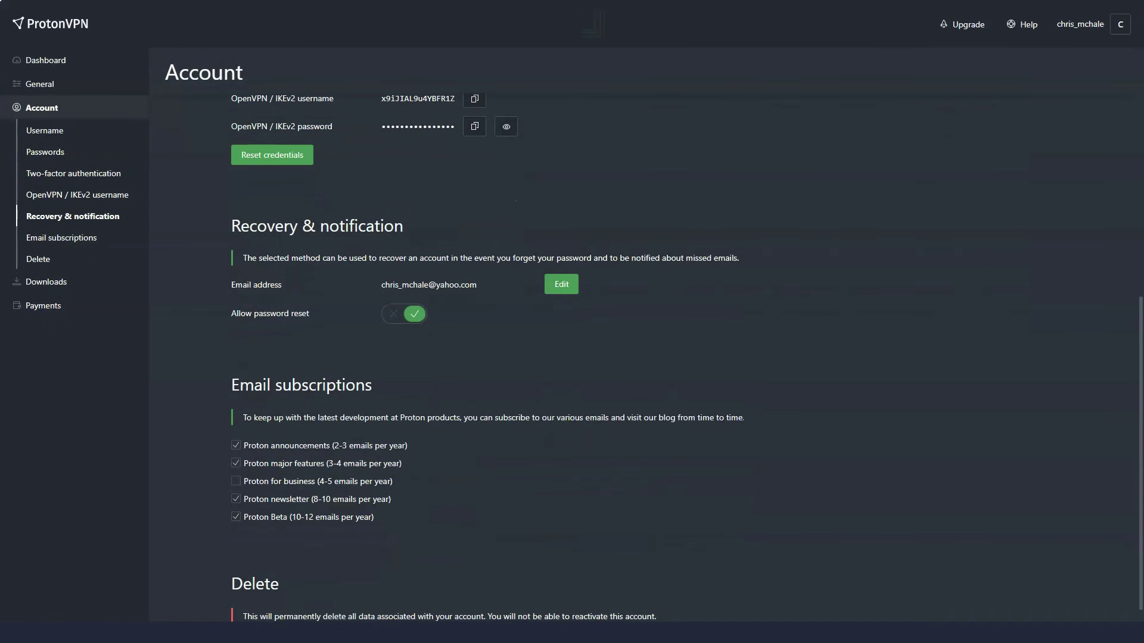
pyautogui.scroll(-2, 573, 358)
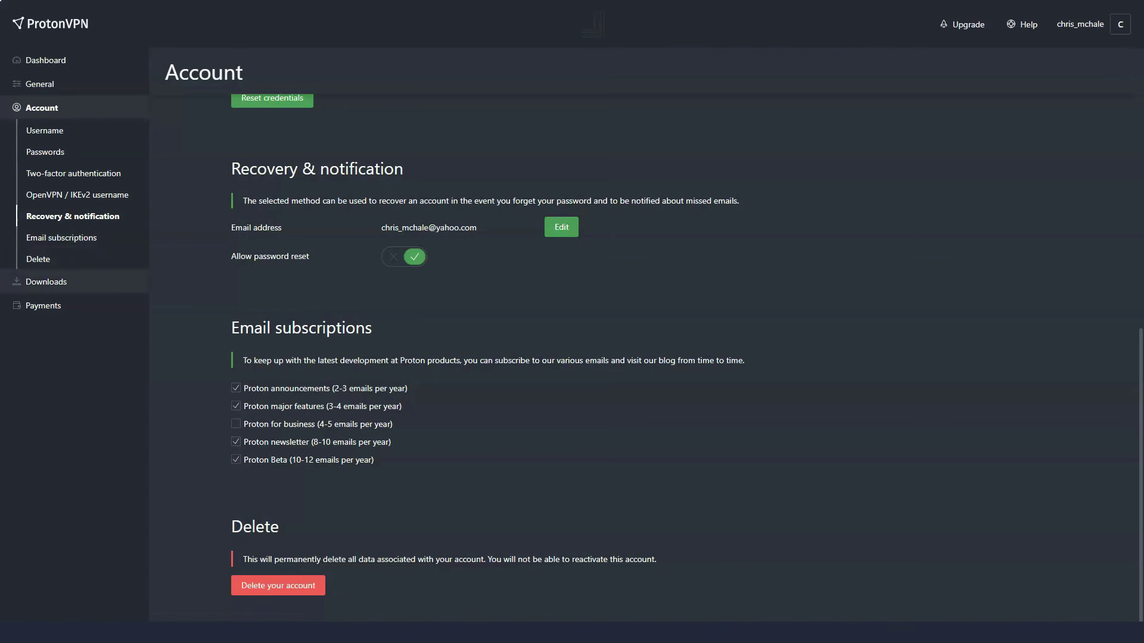
# Check the Account page's Delete section, then go to Downloads and Payments.
pyautogui.click(45, 281)
pyautogui.click(43, 197)
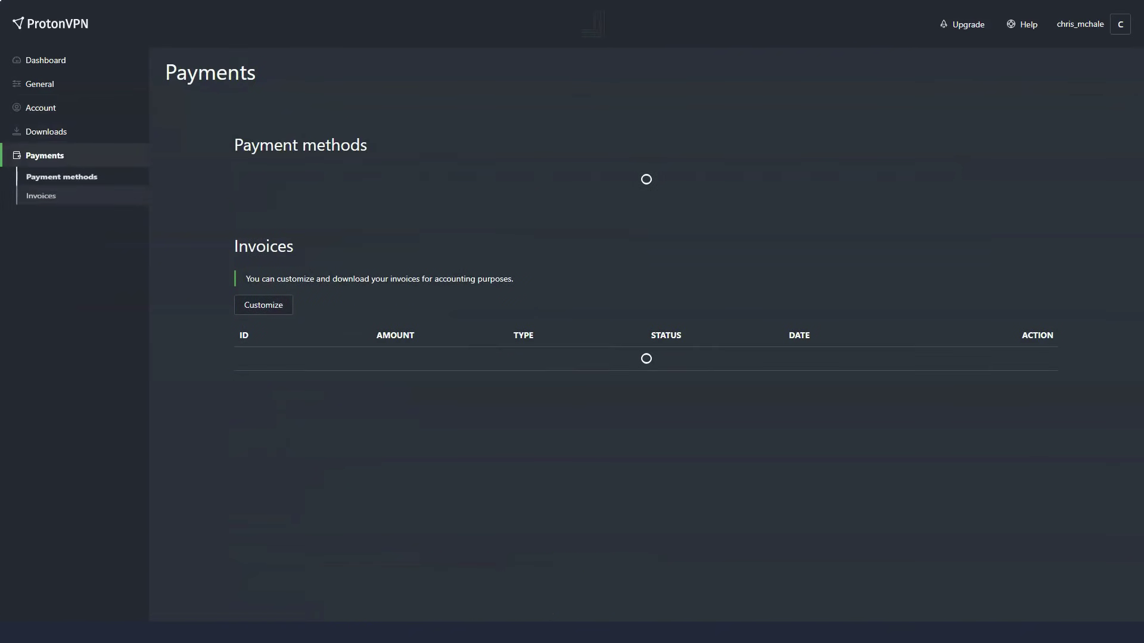